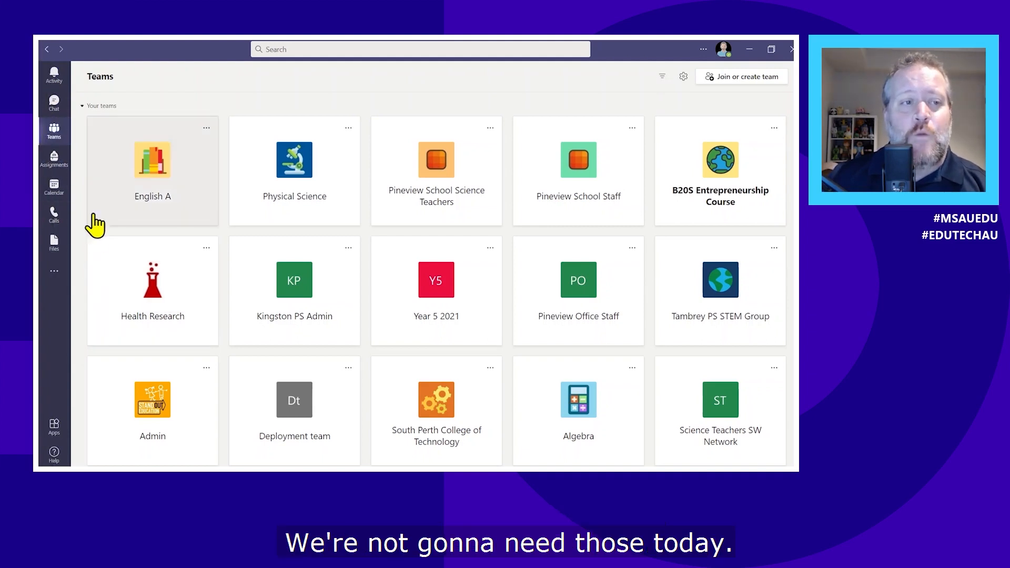
# Open the English A team, view the files in its Class Materials folder, and return to the General folder
pyautogui.click(169, 185)
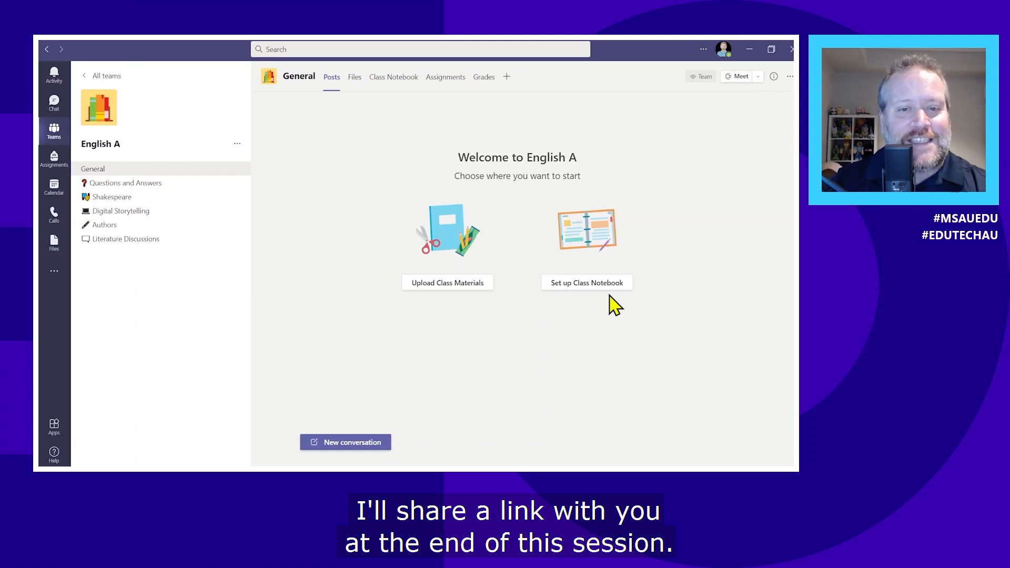
pyautogui.click(456, 284)
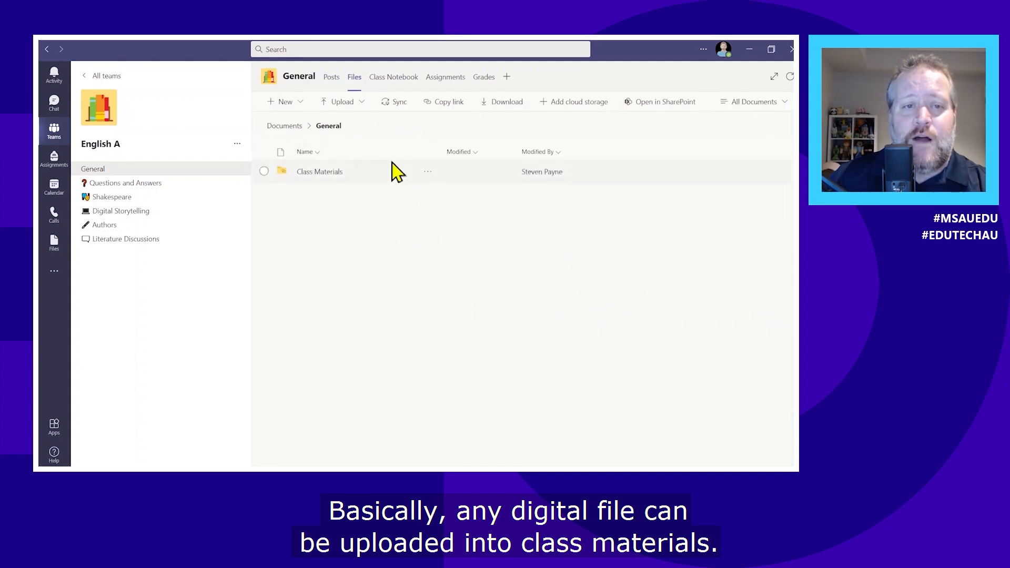
pyautogui.click(321, 173)
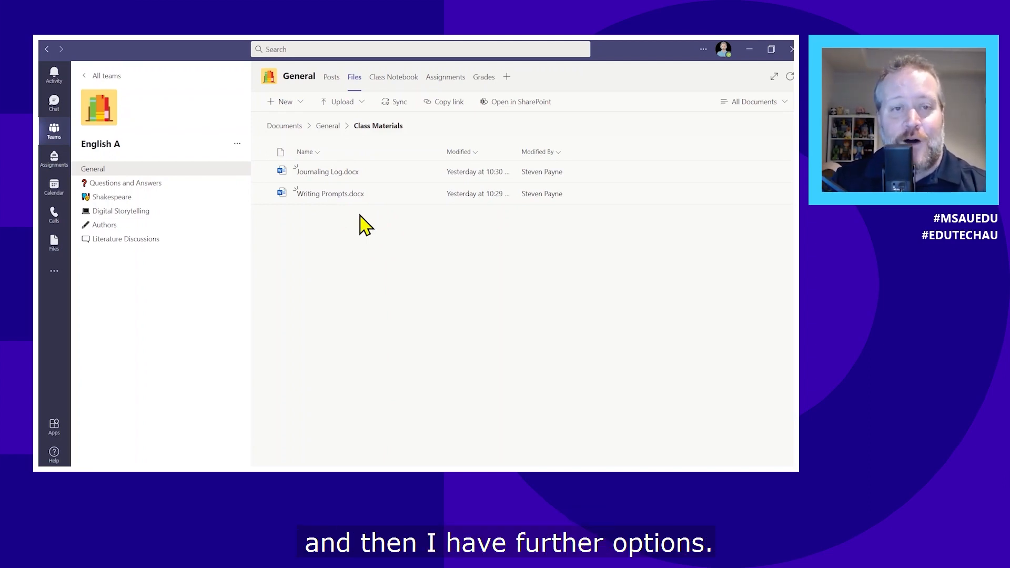
pyautogui.click(328, 127)
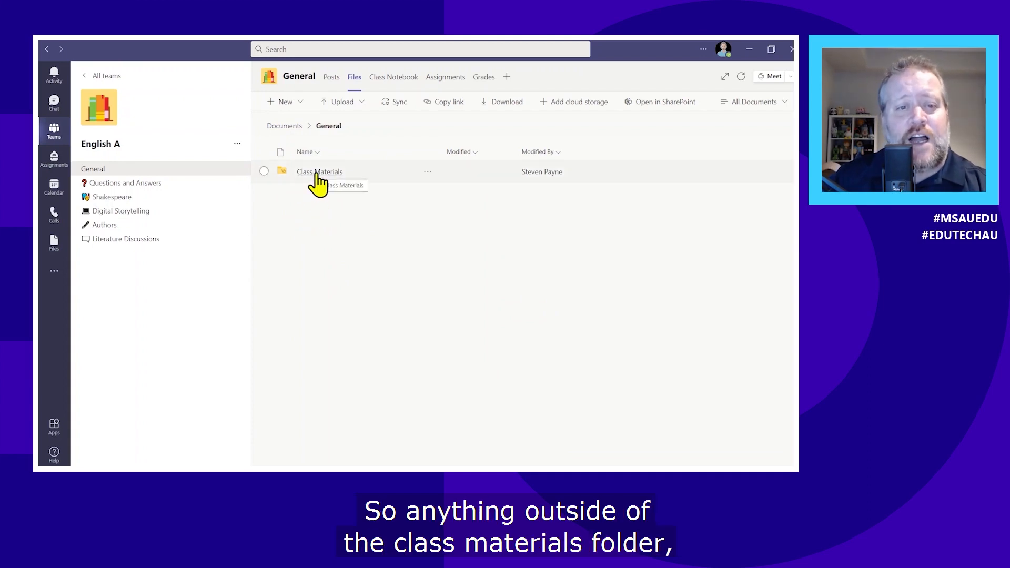
# View the file types that can be created in the General folder, and open the team's Assignments
pyautogui.click(289, 102)
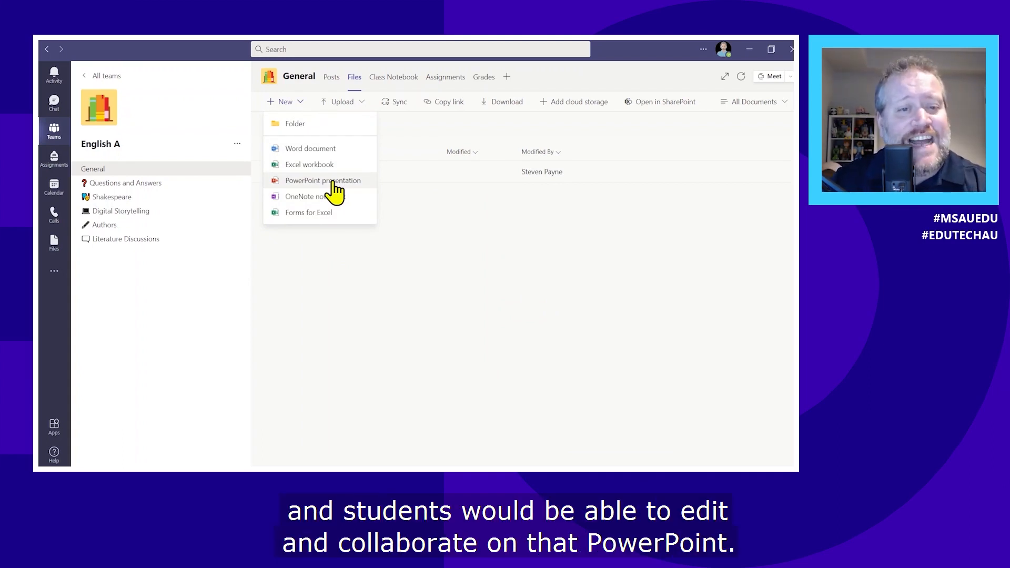
pyautogui.click(445, 267)
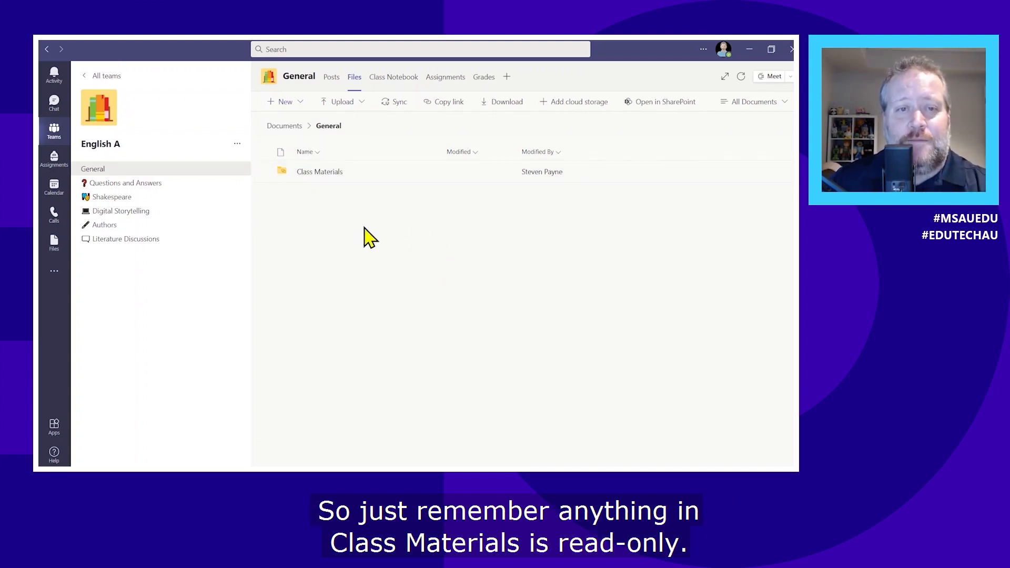
pyautogui.click(332, 84)
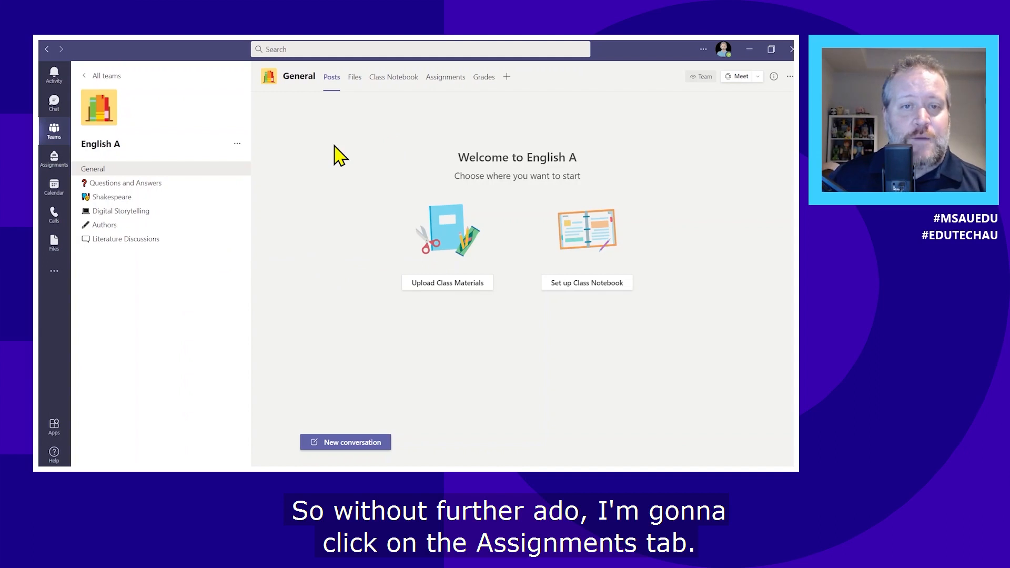
pyautogui.click(452, 79)
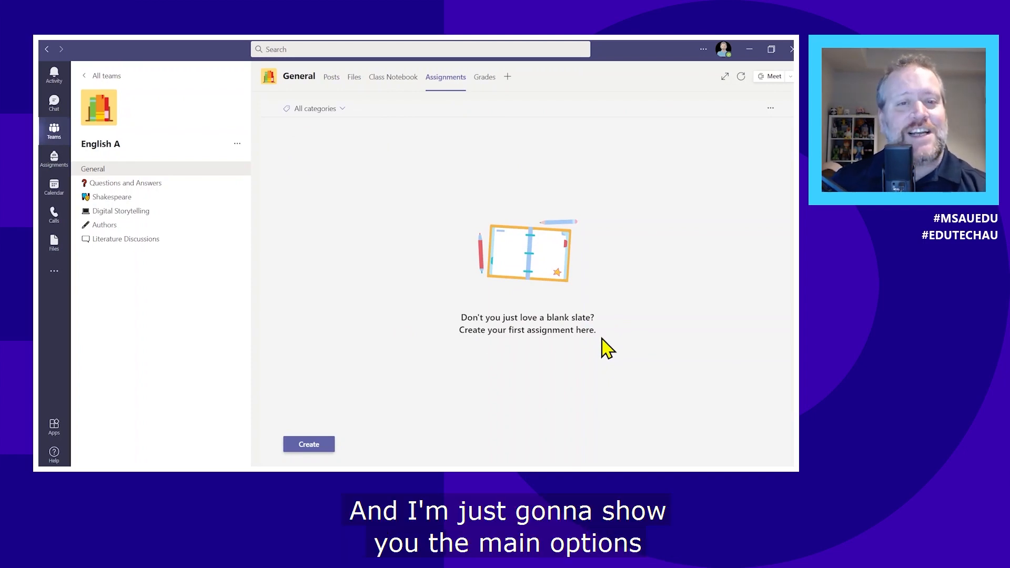
# Browse the Physical Science class's existing assignments available for reuse, and cancel without choosing one
pyautogui.click(324, 447)
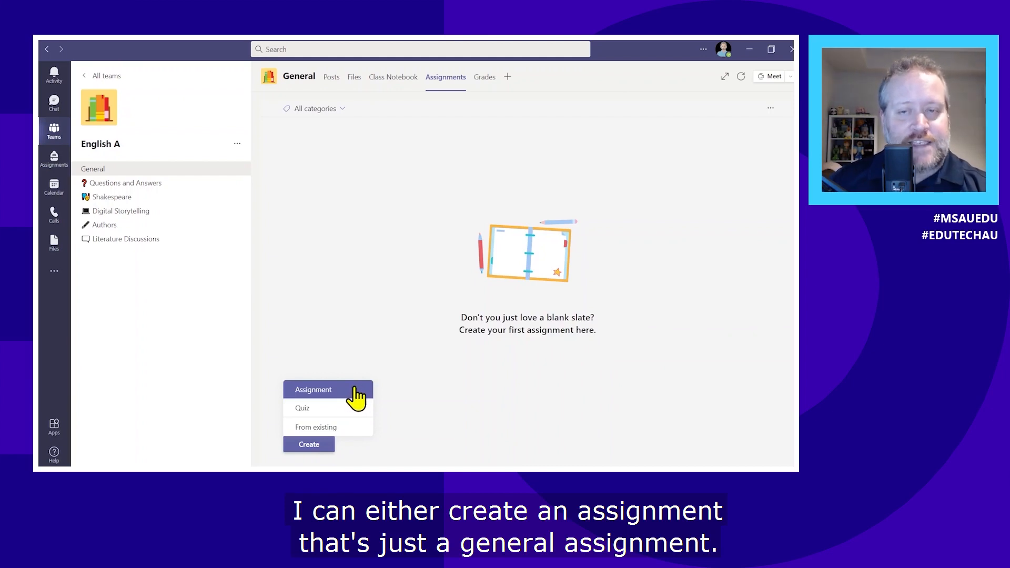
pyautogui.click(356, 427)
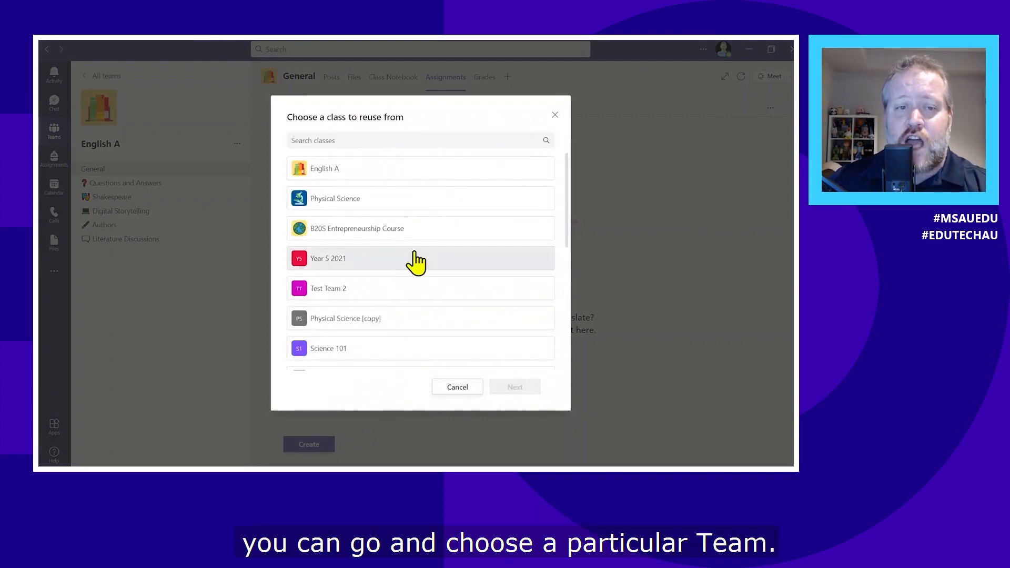
pyautogui.click(417, 204)
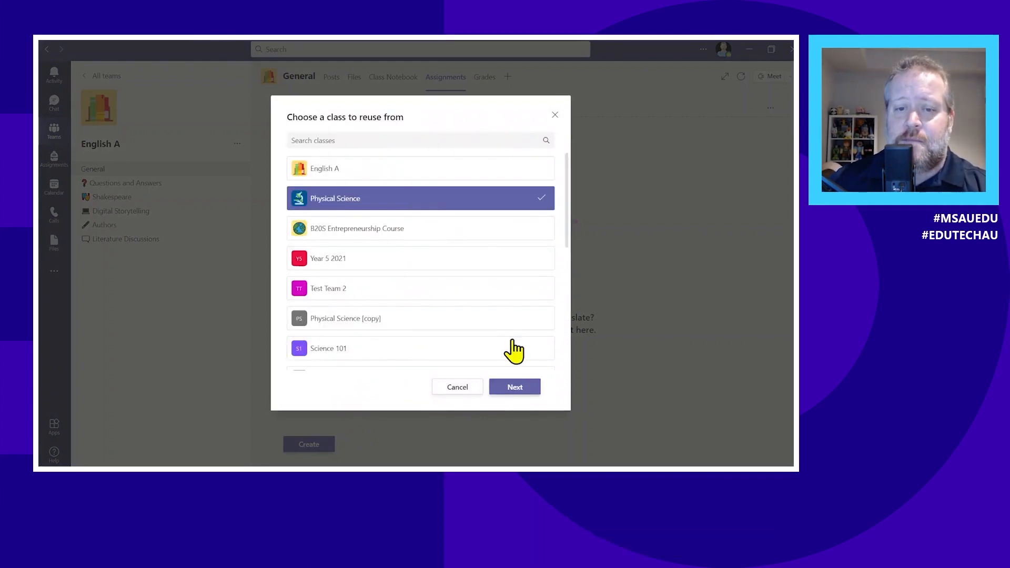
pyautogui.click(514, 387)
pyautogui.scroll(-3, 433, 265)
pyautogui.scroll(5, 434, 273)
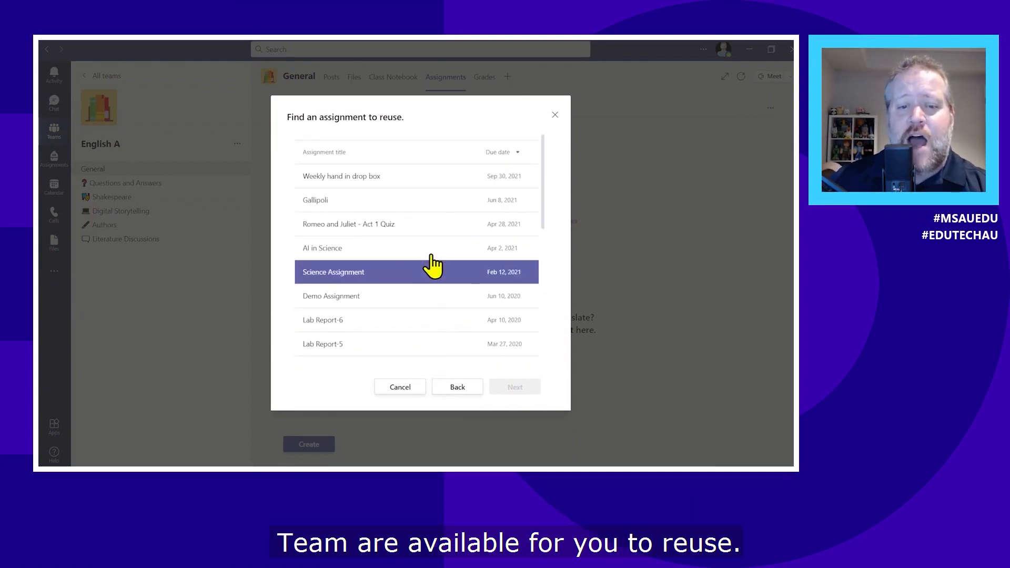
pyautogui.click(399, 390)
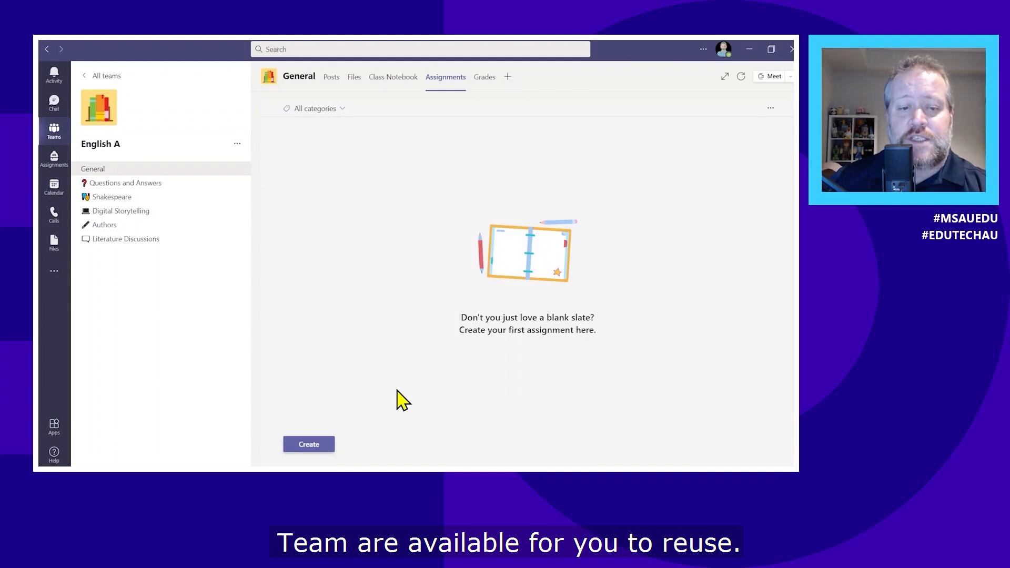
# Create a new assignment for English A with the title "Literacy Ideas"
pyautogui.click(326, 451)
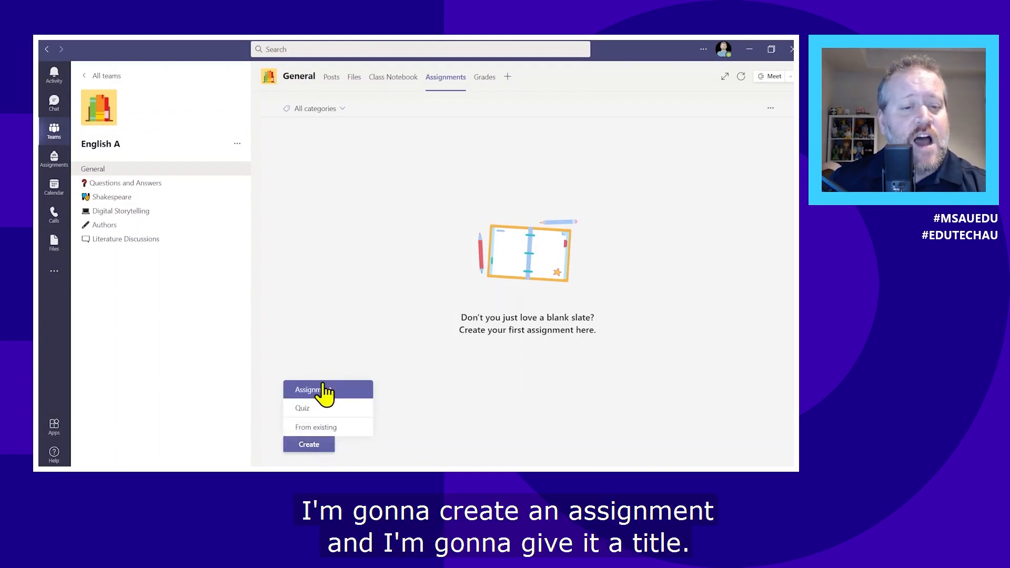
pyautogui.click(346, 388)
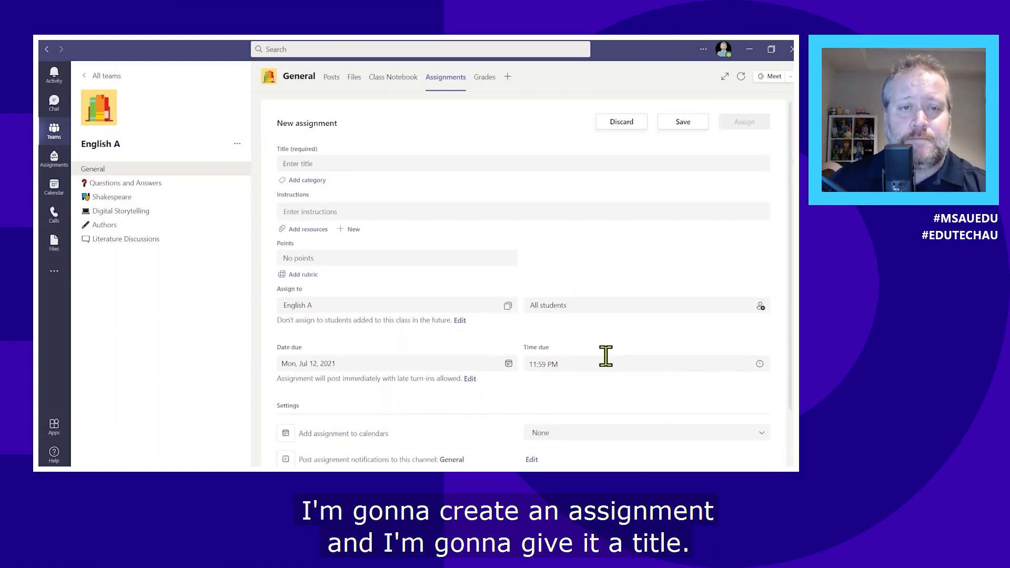
pyautogui.click(343, 162)
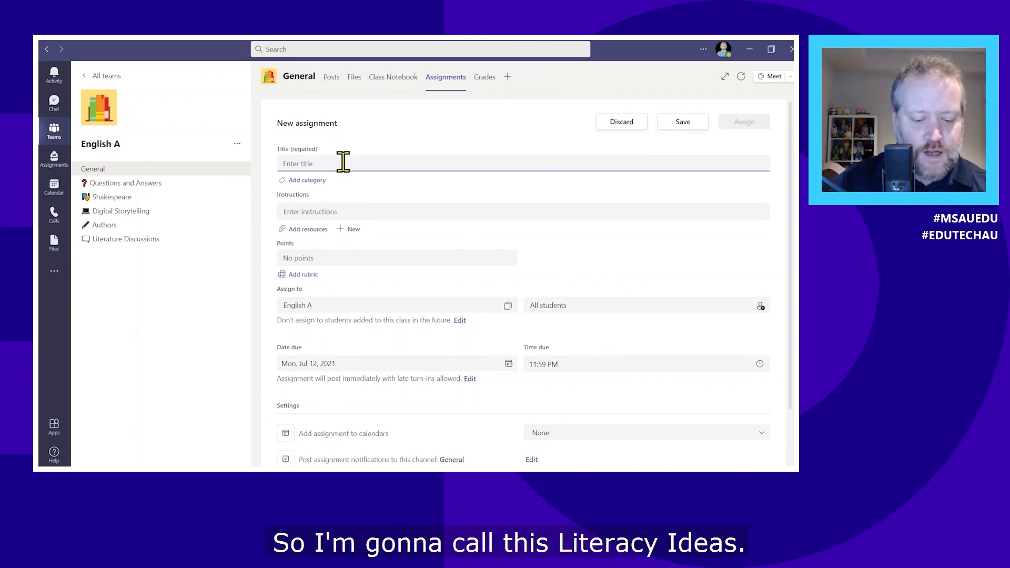
pyautogui.write('Literacy Ideas')
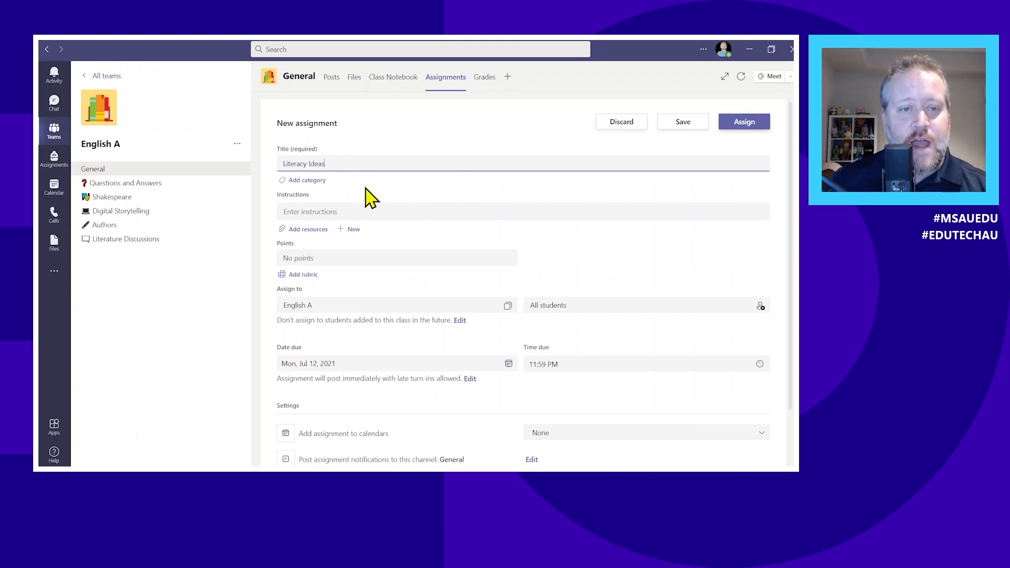
# Enter the assignment instructions "Read the template and add your ideas"
pyautogui.click(371, 212)
pyautogui.write('Read the tem')
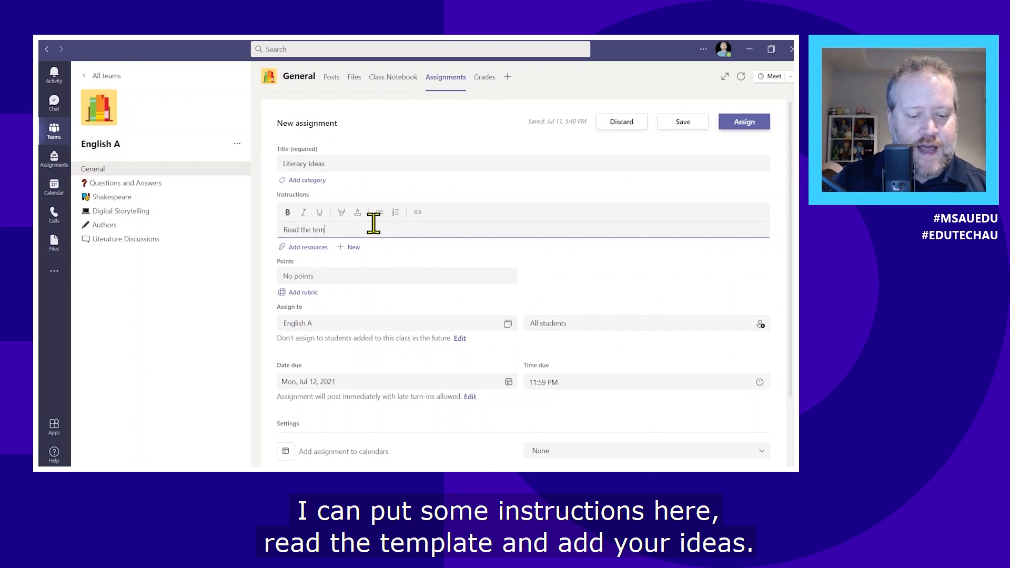
pyautogui.write('plate and a')
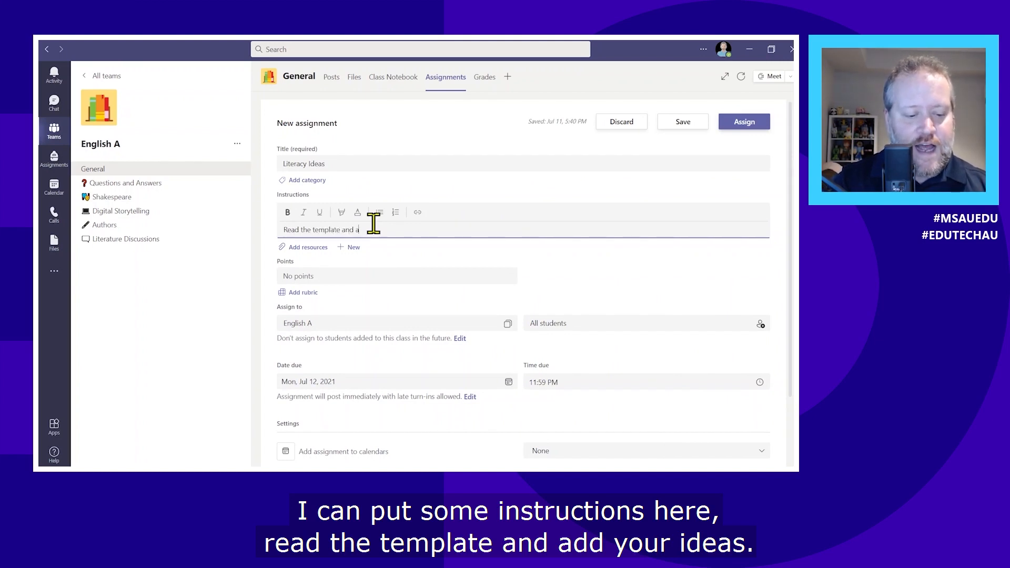
pyautogui.write('dd your ideas')
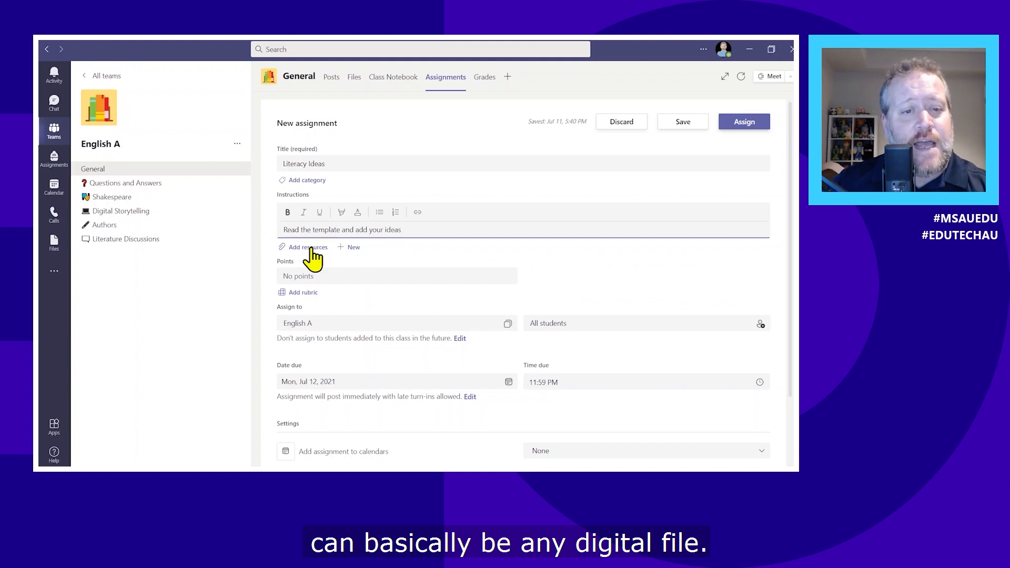
# Attach Writing Prompts.docx from the English A team's Class Materials and set it so students edit their own copy
pyautogui.click(312, 249)
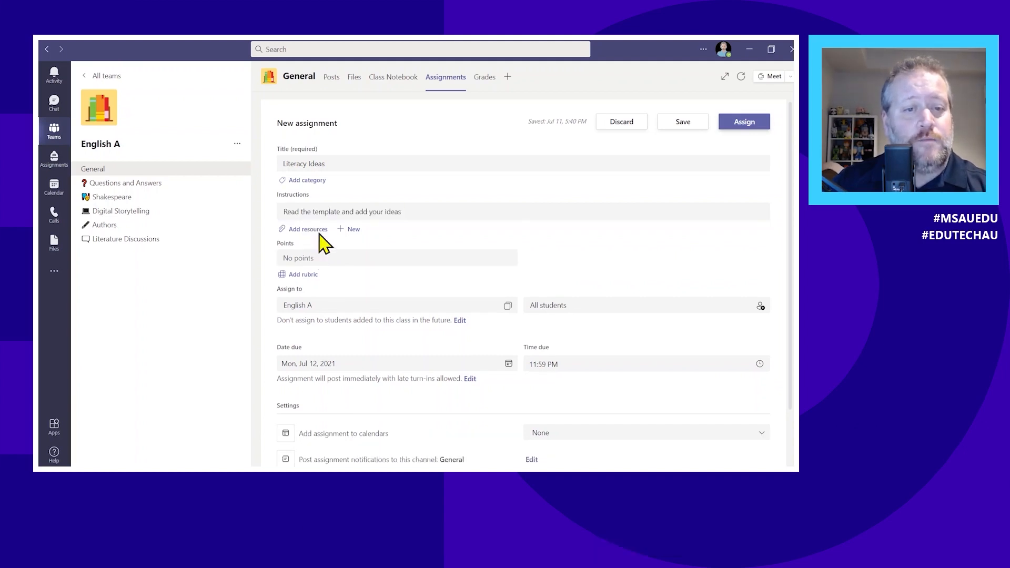
pyautogui.click(316, 232)
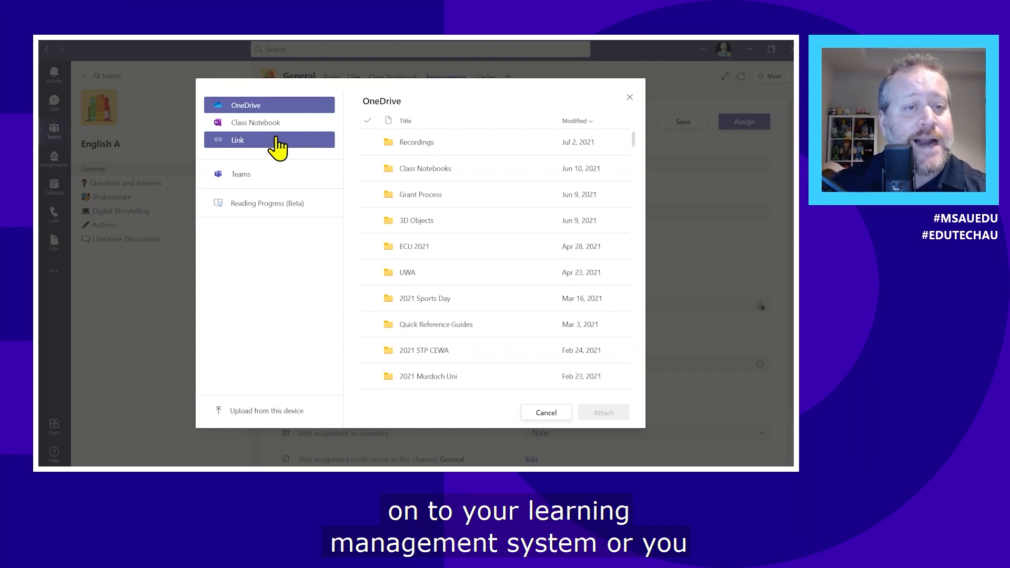
pyautogui.click(285, 179)
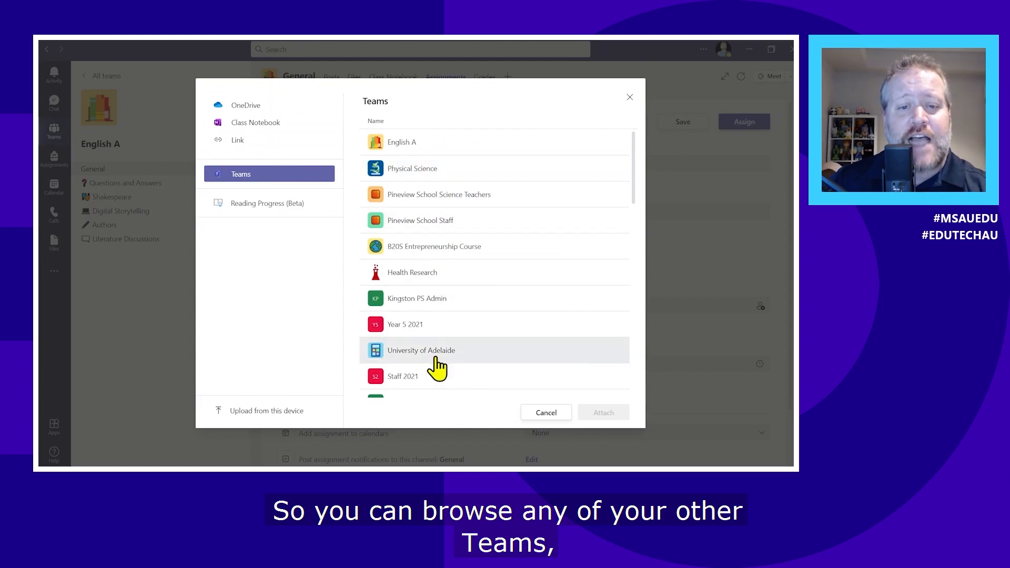
pyautogui.click(409, 150)
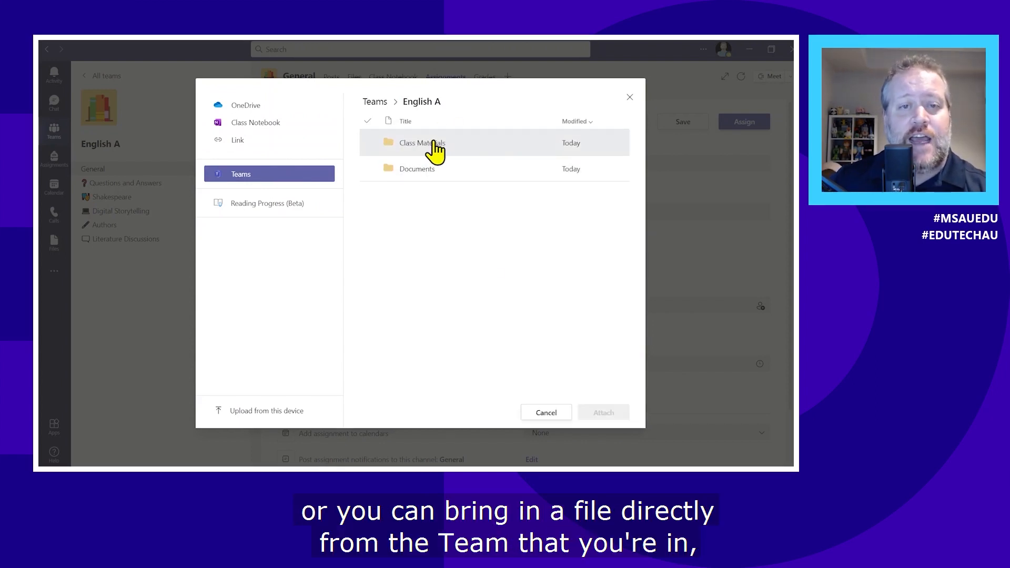
pyautogui.click(435, 150)
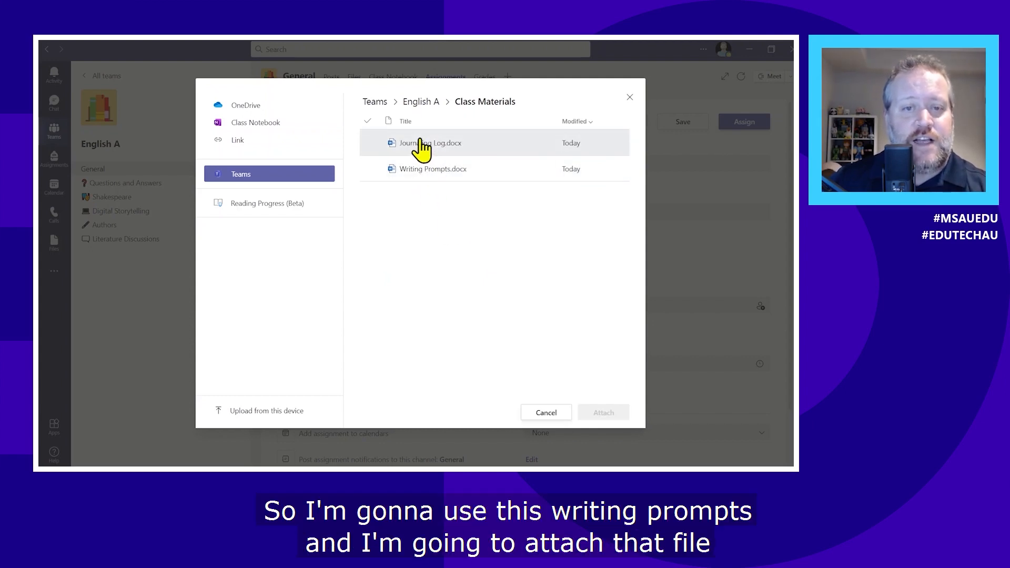
pyautogui.click(432, 169)
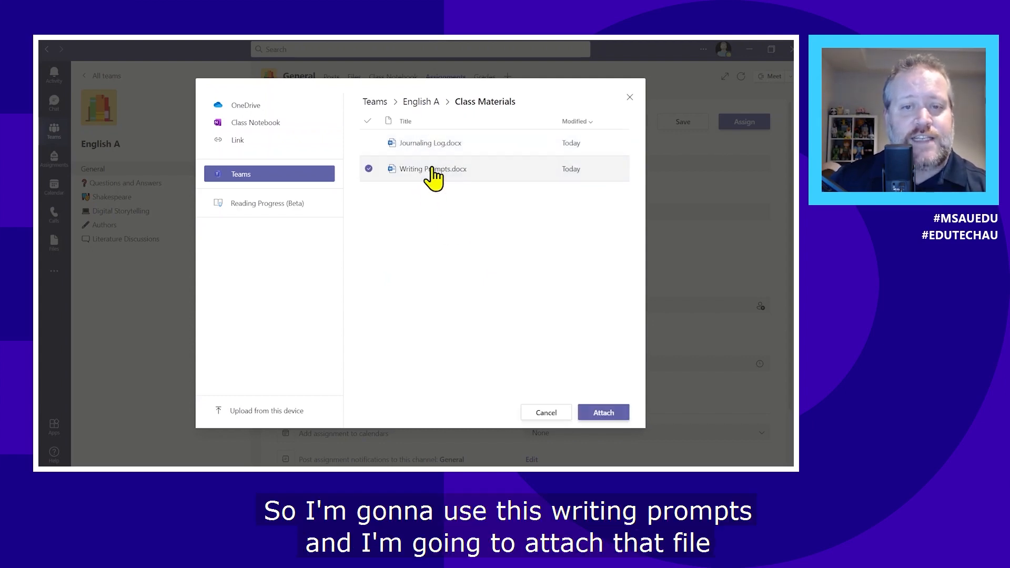
pyautogui.click(605, 414)
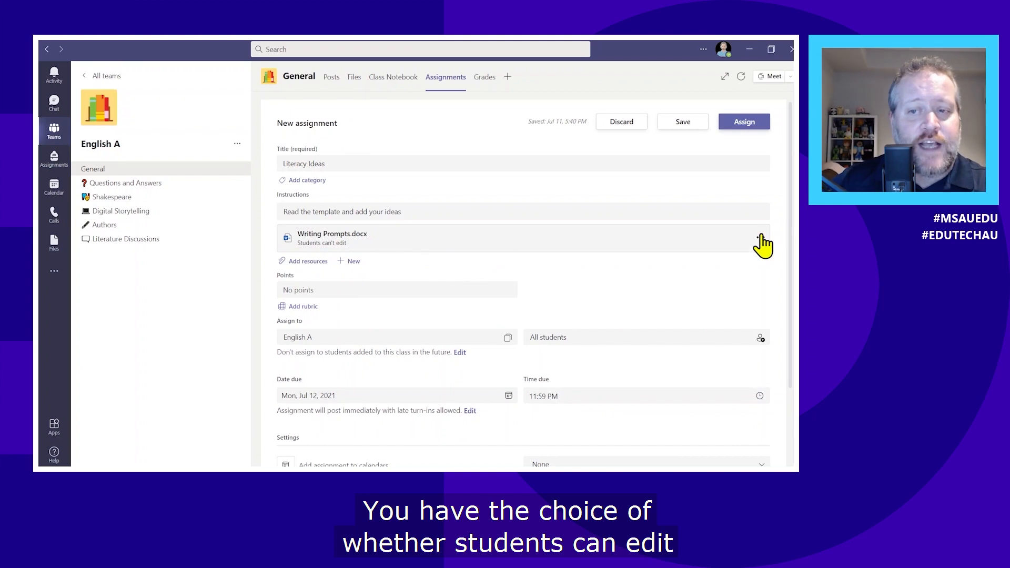
pyautogui.click(760, 237)
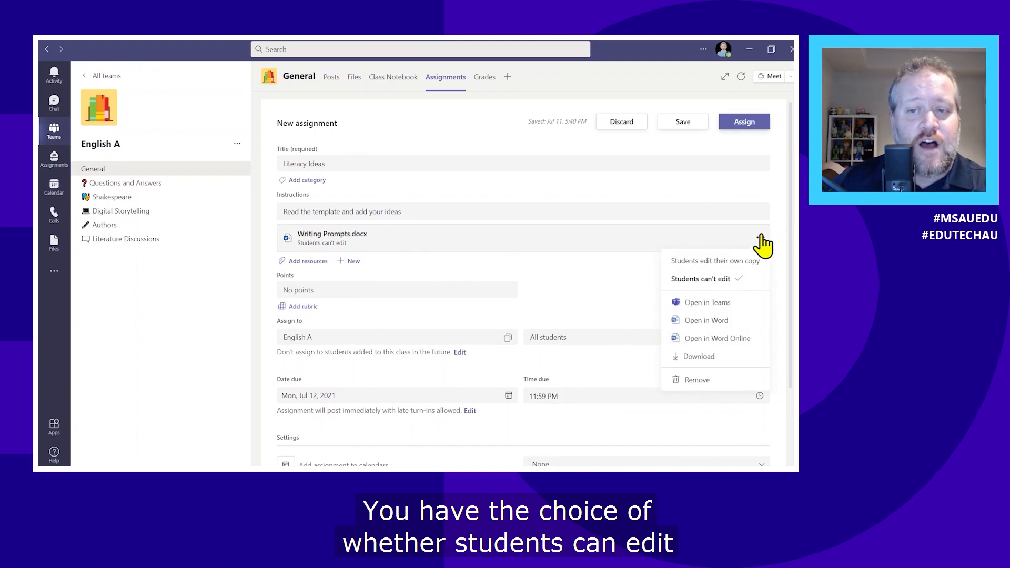
pyautogui.click(725, 263)
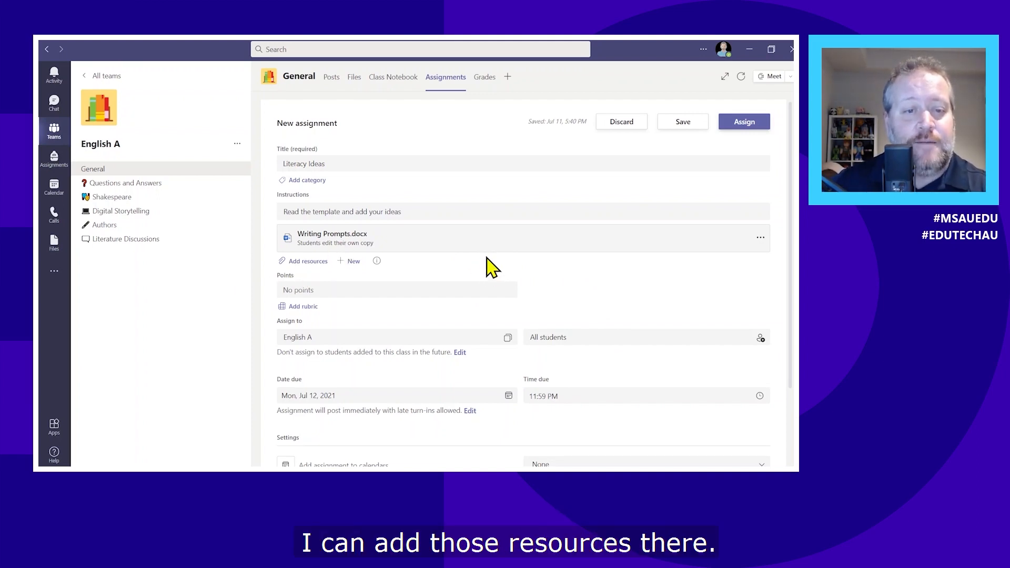
# Start a new rubric for the assignment and title it "Literacy Y7"
pyautogui.scroll(-2, 487, 264)
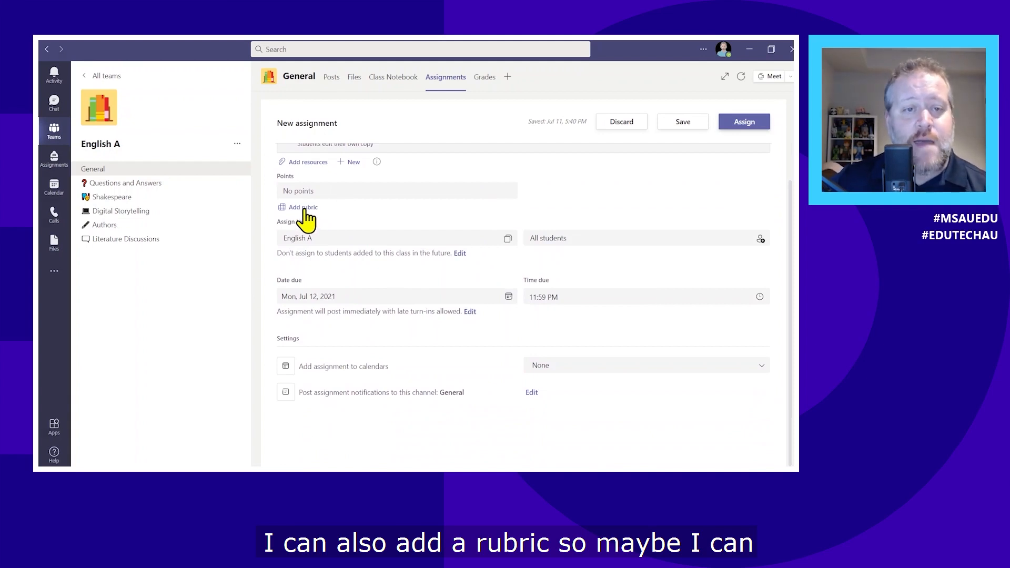
pyautogui.click(304, 208)
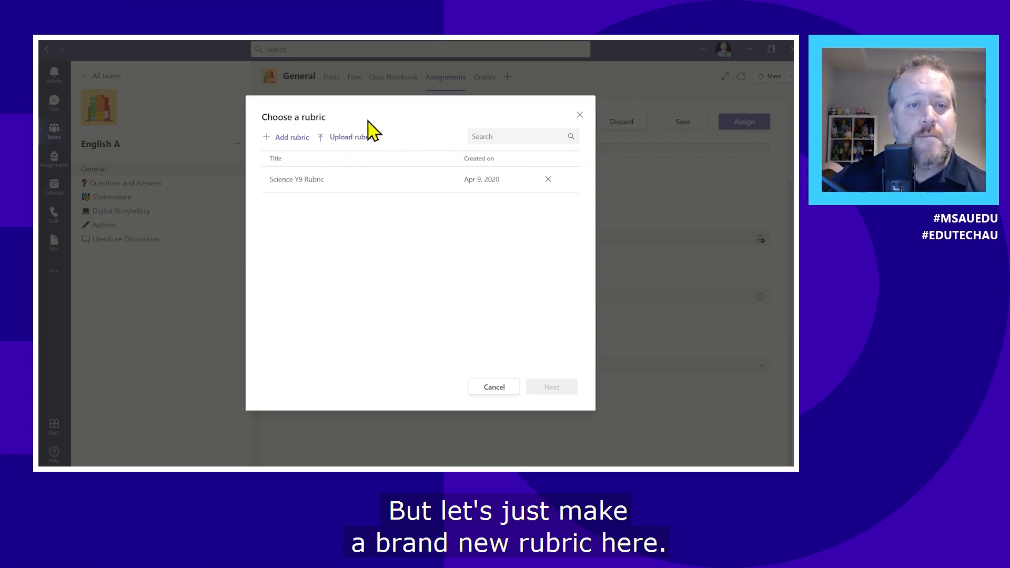
pyautogui.click(292, 138)
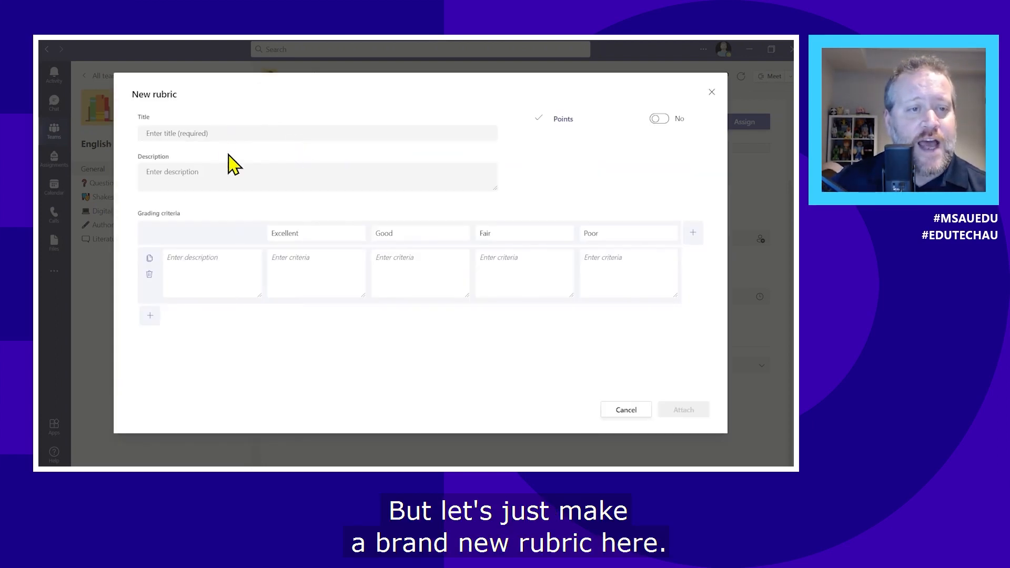
pyautogui.click(227, 132)
pyautogui.write('Literacy Y7')
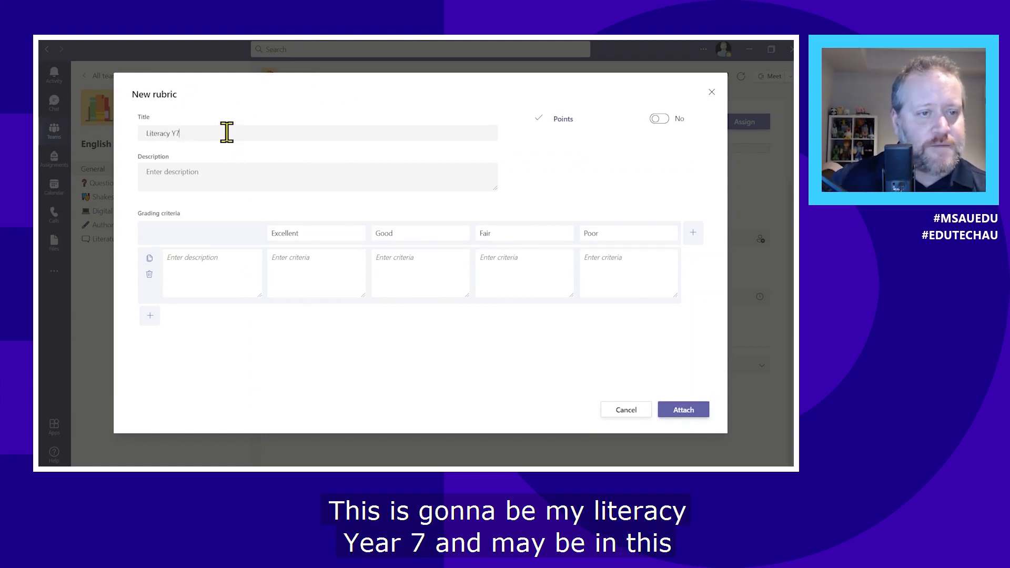
# Describe the first grading criterion of the rubric as "Components of a story"
pyautogui.click(210, 261)
pyautogui.write('Componest')
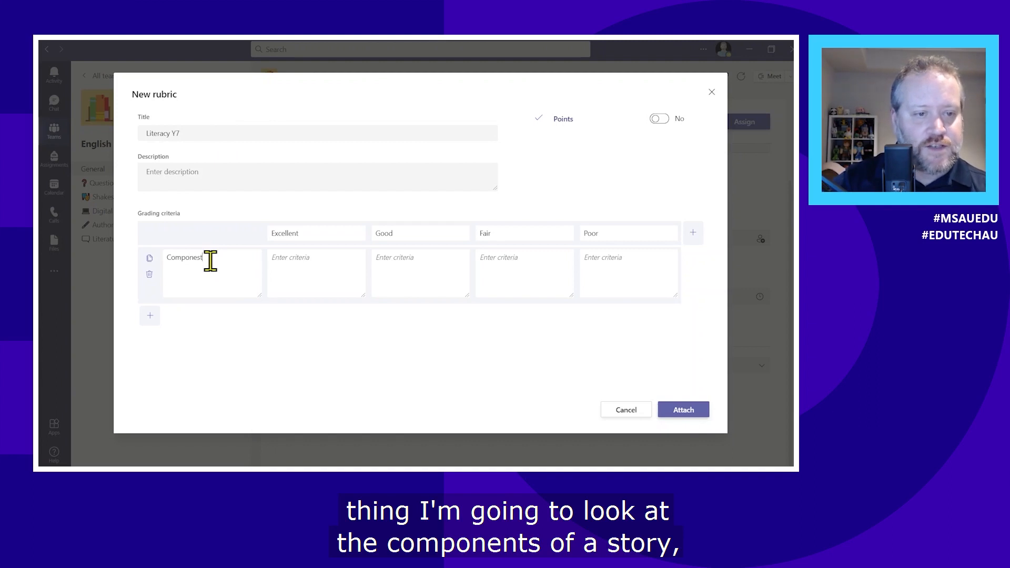
pyautogui.press('BackSpace')
pyautogui.press('BackSpace')
pyautogui.write('nts of a s')
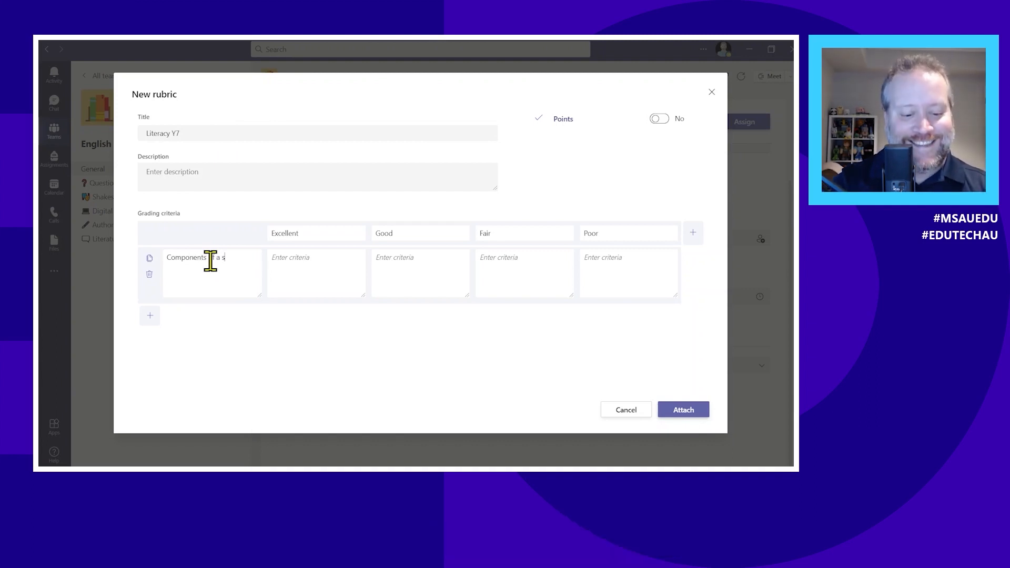
pyautogui.write('tory')
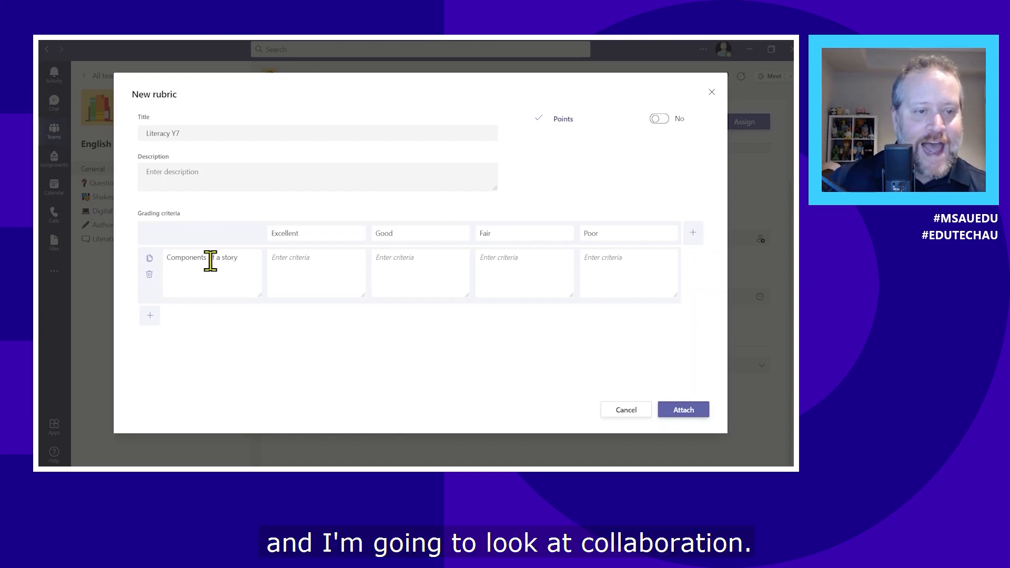
# Add a second grading criterion, "Collaboration", and attach the rubric to the assignment
pyautogui.click(153, 317)
pyautogui.write('Collaborat')
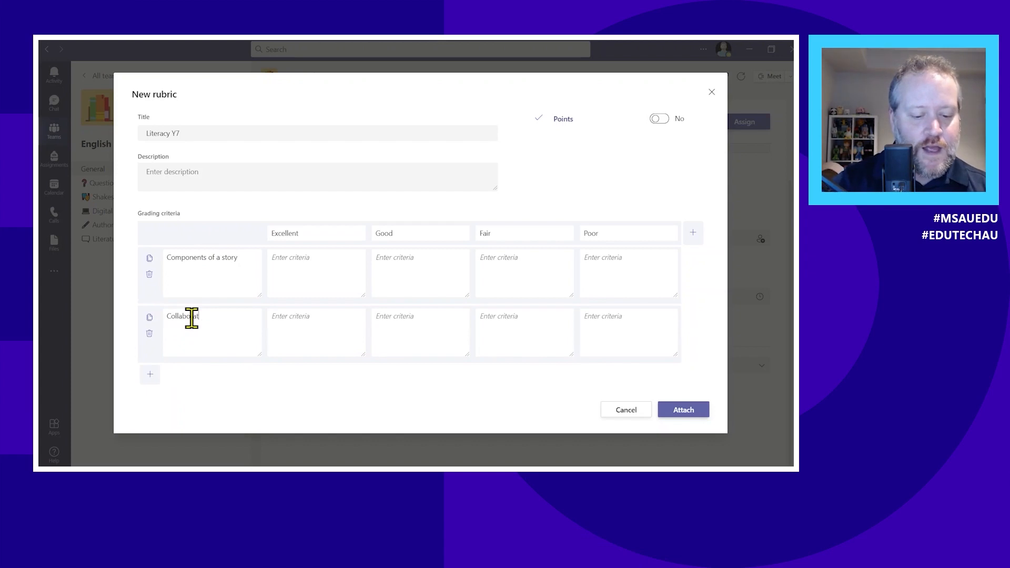
pyautogui.write('ion')
pyautogui.click(277, 341)
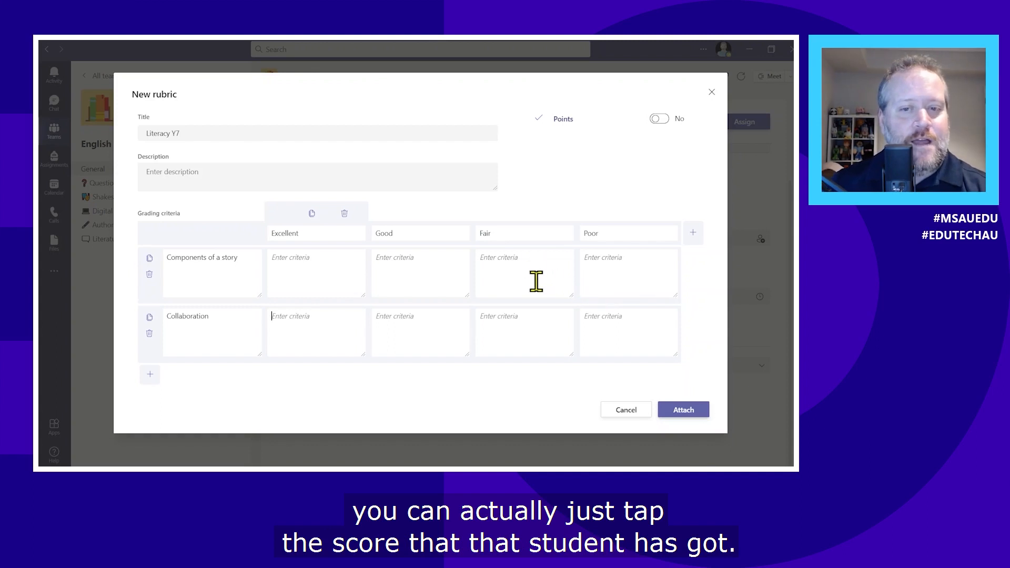
pyautogui.click(689, 414)
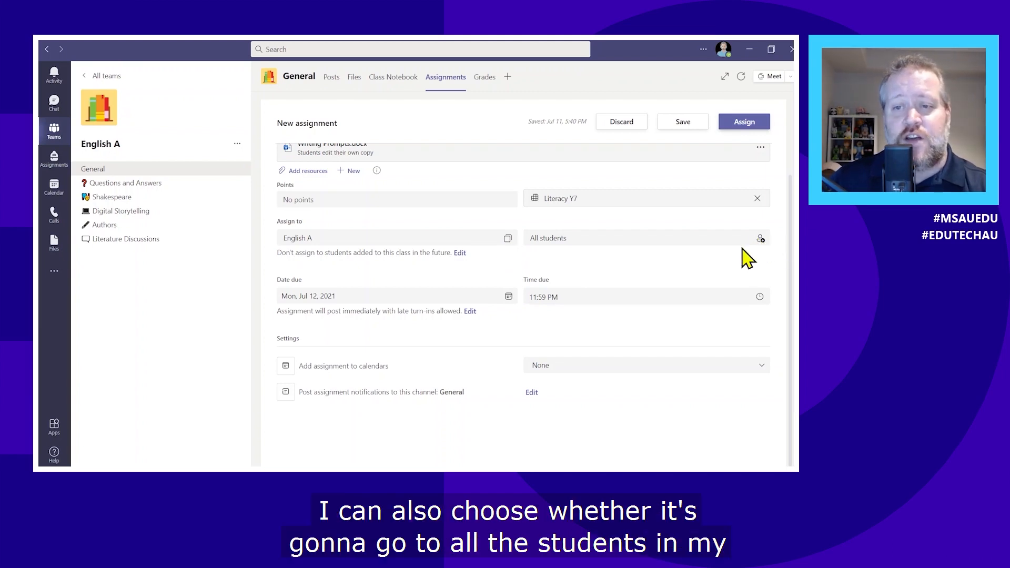
# Check the list of students who can be assigned, keep all students, and set the due date to Wed, Jul 14, 2021
pyautogui.click(760, 238)
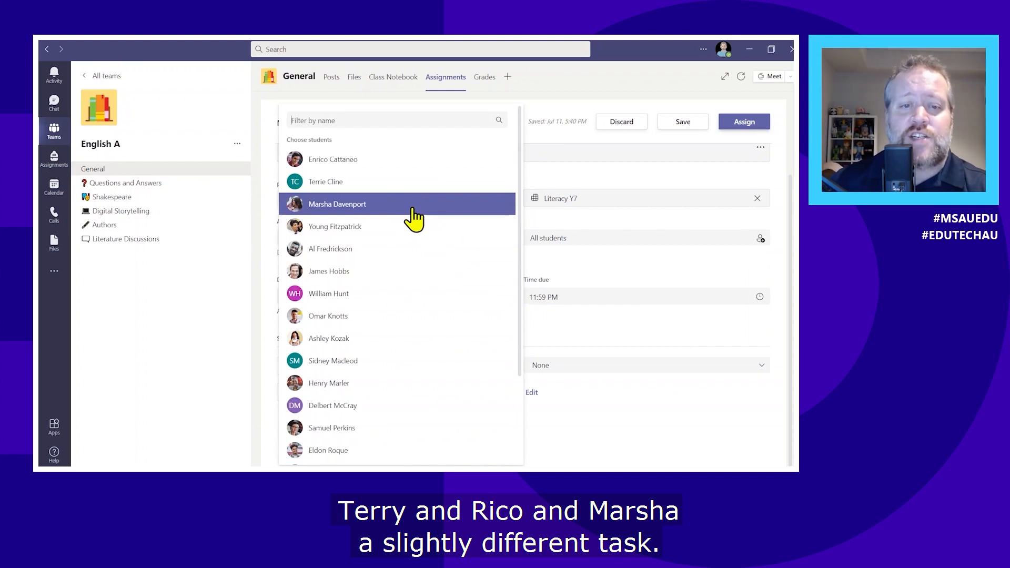
pyautogui.click(637, 280)
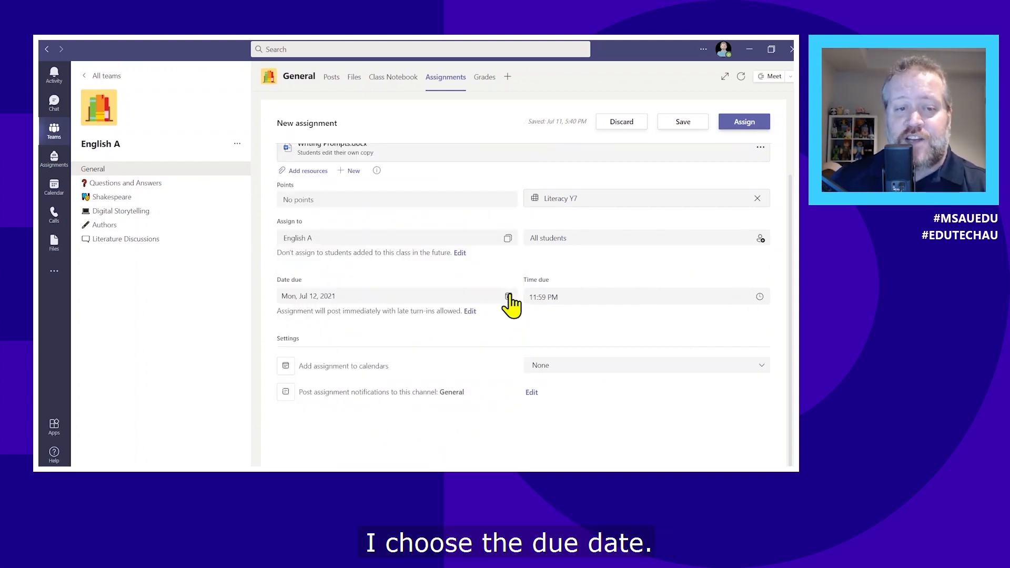
pyautogui.click(509, 296)
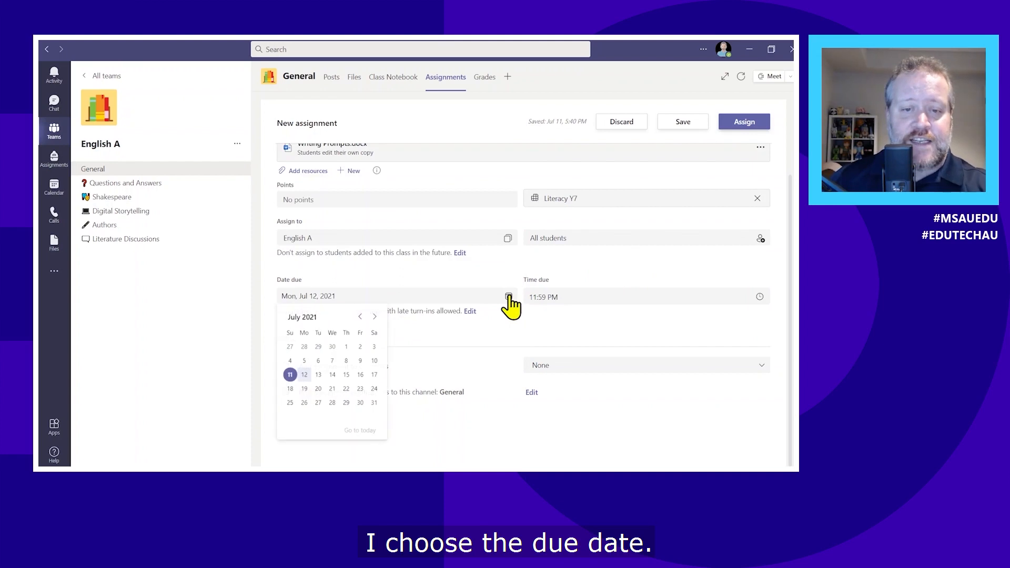
pyautogui.click(332, 374)
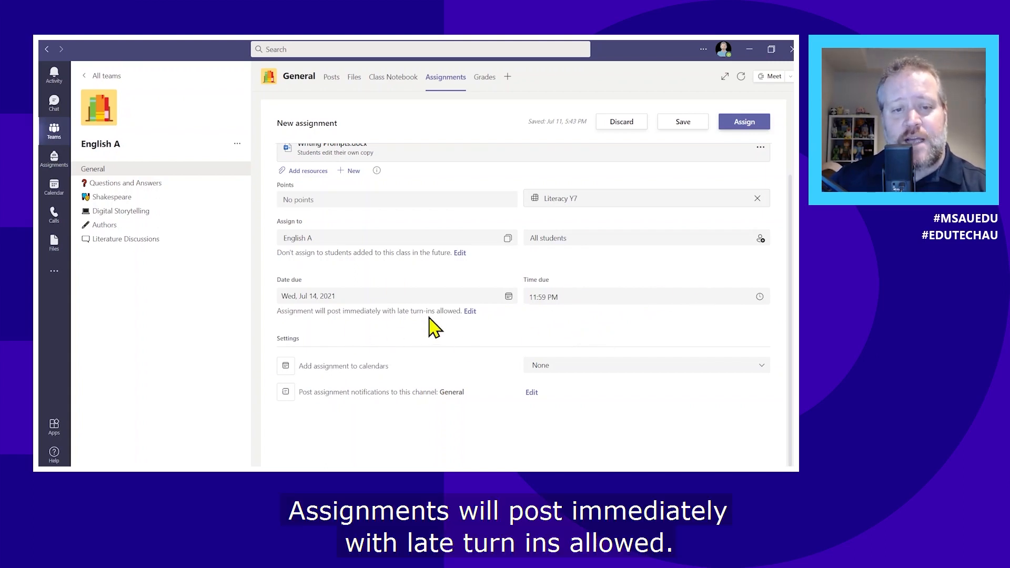
# Try a close date of Fri, Jul 16, 2021 and future scheduling in the assignment timeline, leaving without saving
pyautogui.click(470, 312)
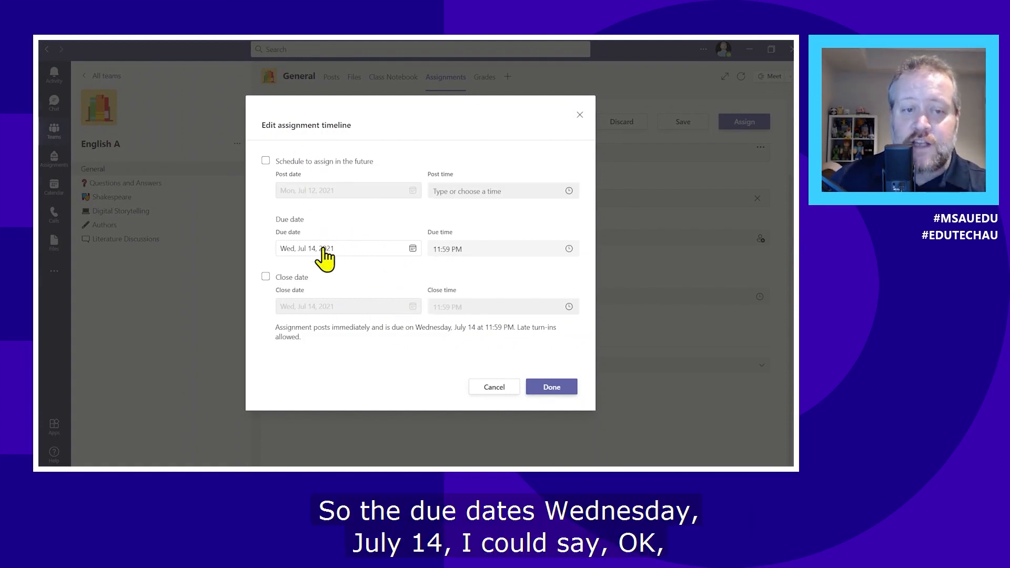
pyautogui.click(266, 276)
pyautogui.click(412, 306)
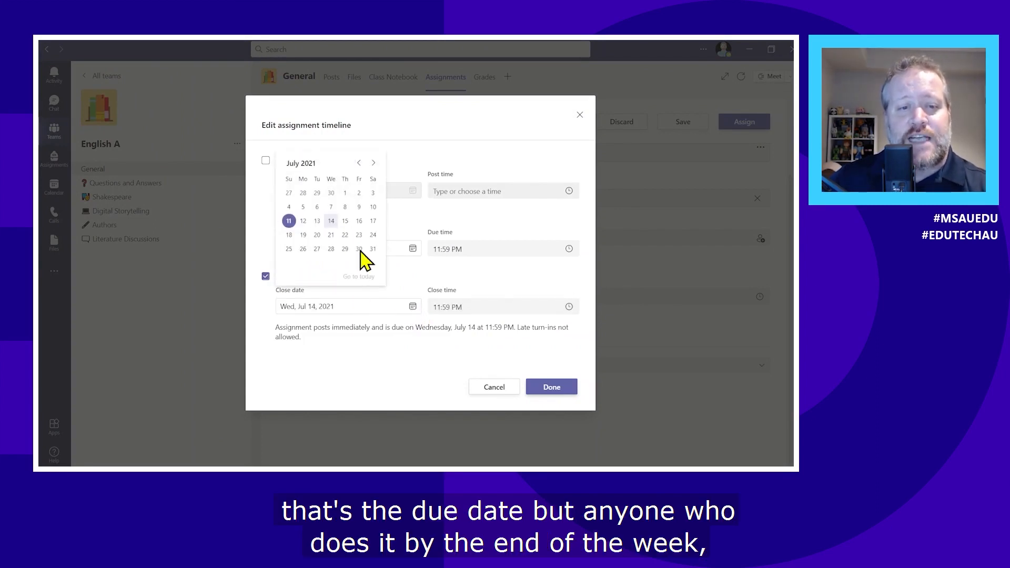
pyautogui.click(359, 221)
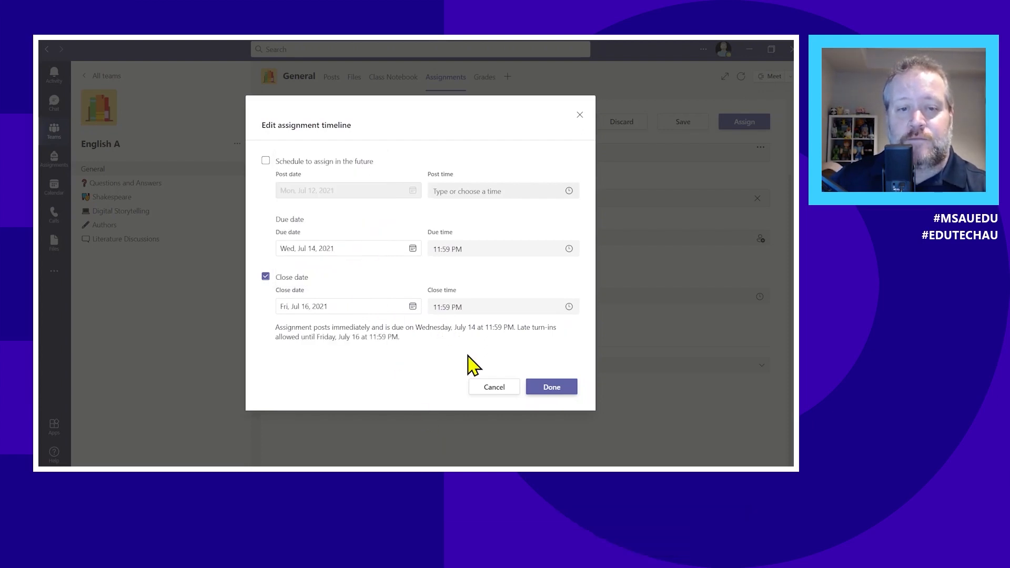
pyautogui.click(265, 161)
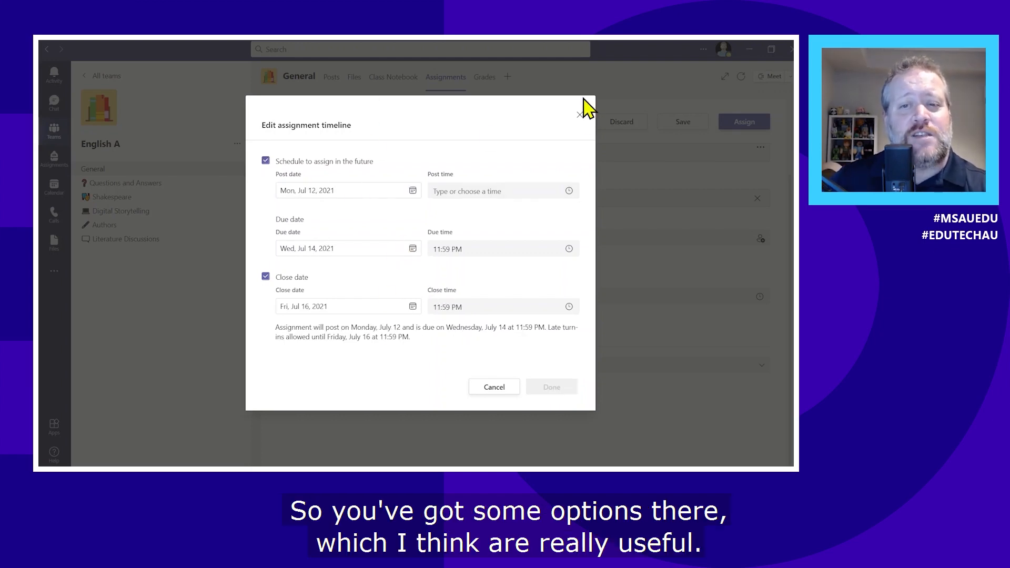
pyautogui.click(581, 115)
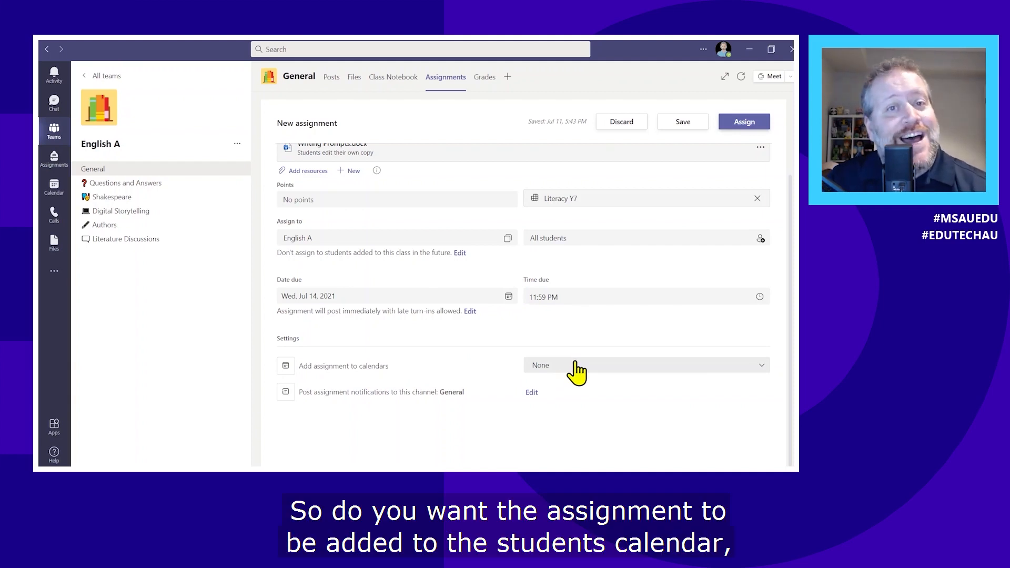
# Check the calendar options, keep None, and post the assignment notifications to the Digital Storytelling channel
pyautogui.click(575, 363)
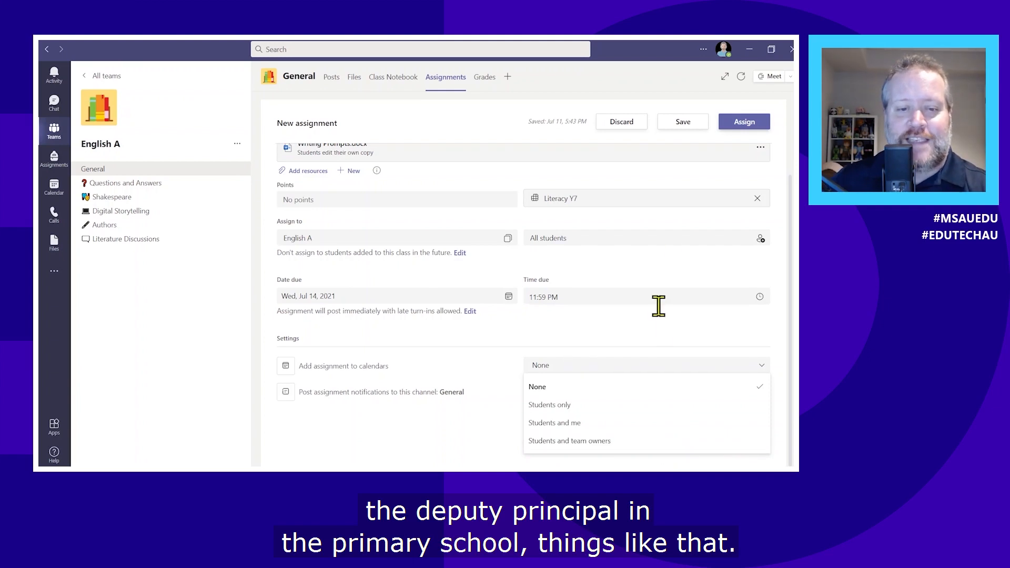
pyautogui.click(655, 328)
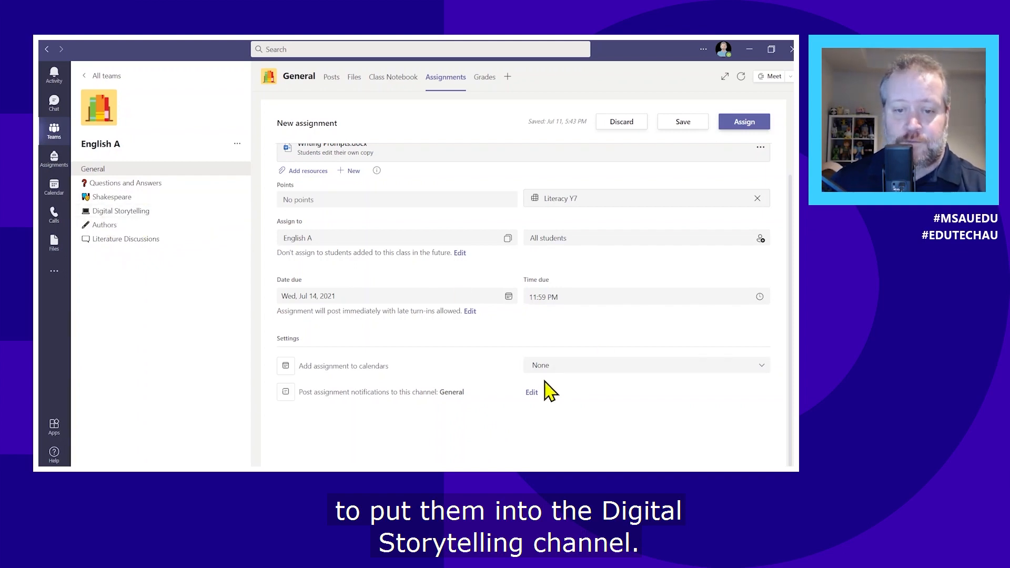
pyautogui.click(531, 392)
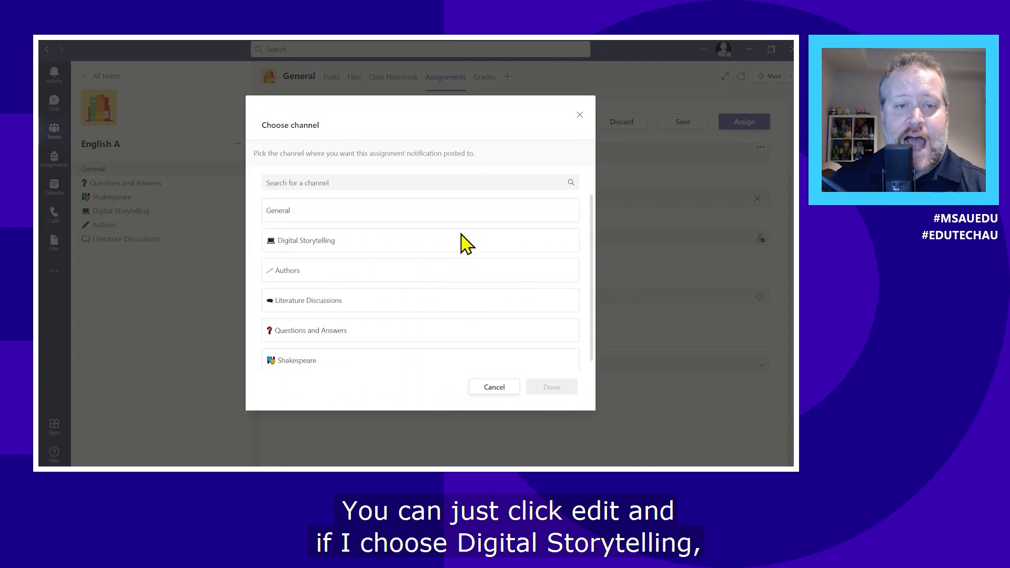
pyautogui.click(464, 247)
pyautogui.click(553, 389)
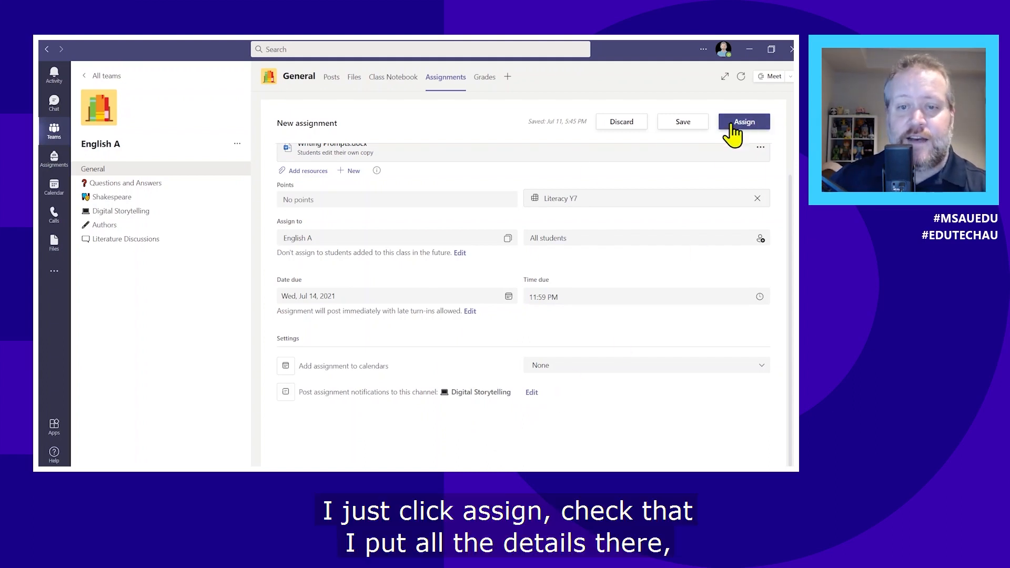
# Try out the category entry without adding one, and assign Literacy Ideas to the class
pyautogui.scroll(2, 664, 294)
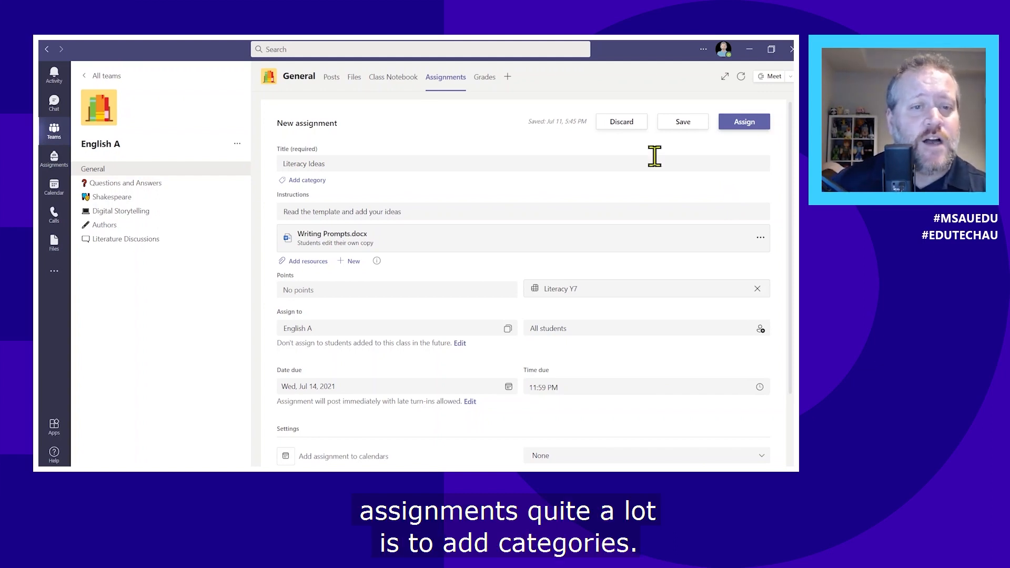
pyautogui.click(319, 181)
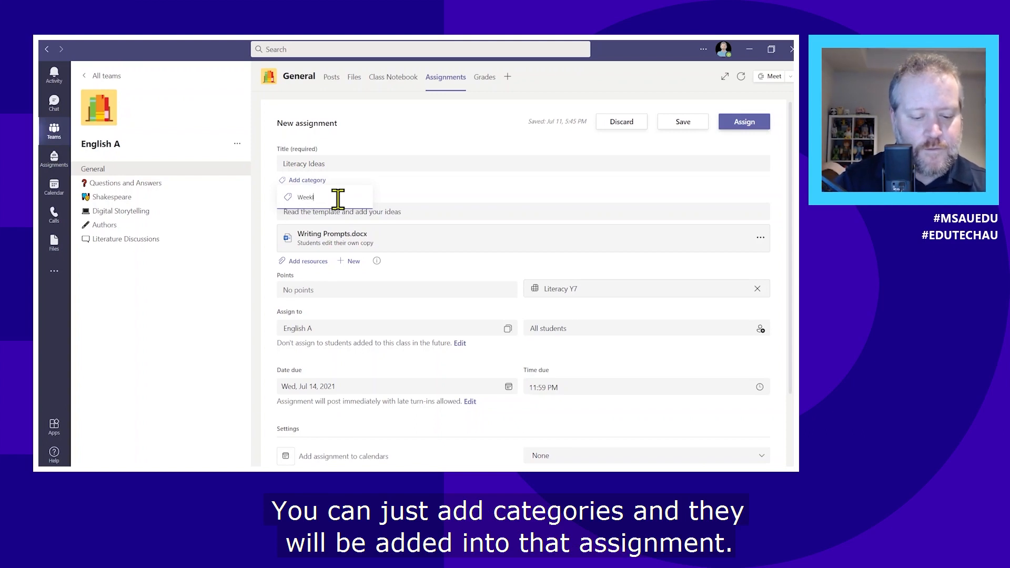
pyautogui.click(388, 187)
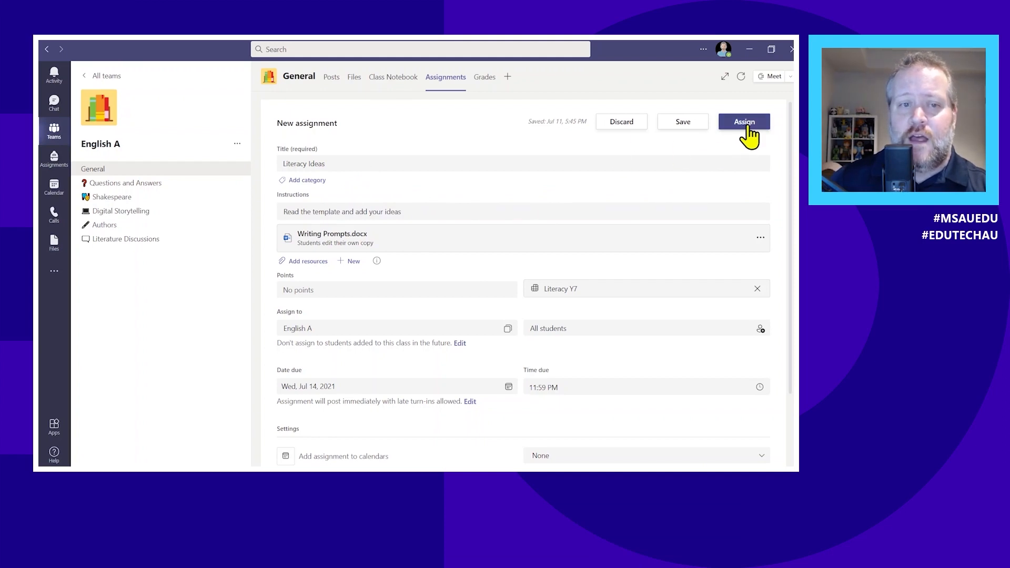
pyautogui.click(747, 126)
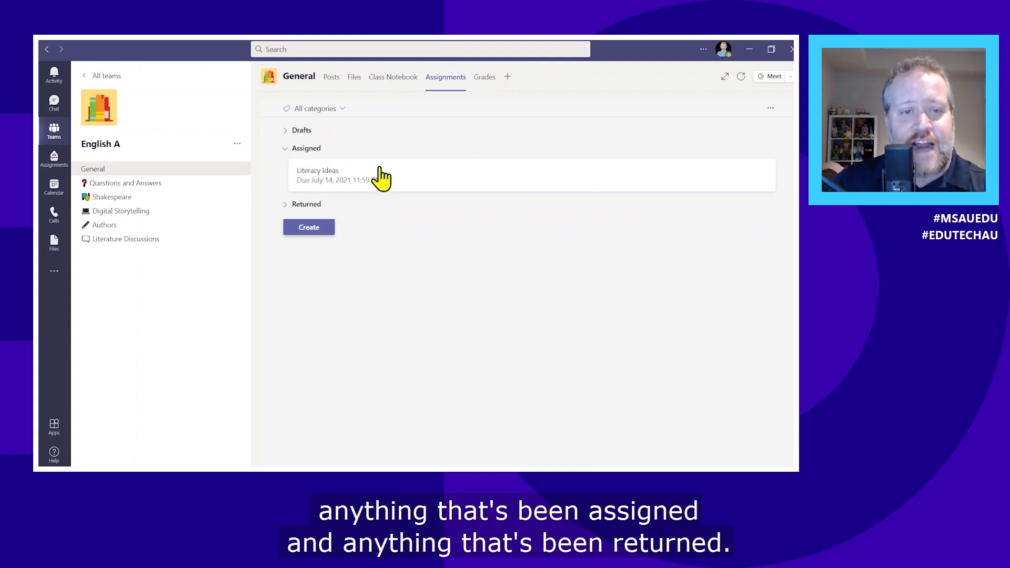
# Check the Returned assignments and examine the team's assignment settings, including the calendar options for future assignments
pyautogui.click(306, 207)
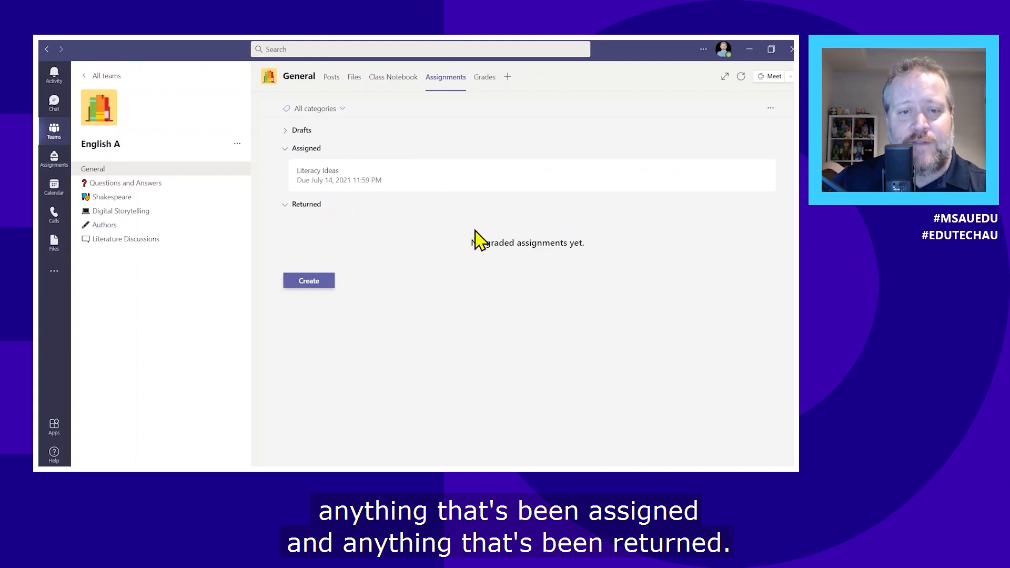
pyautogui.click(312, 205)
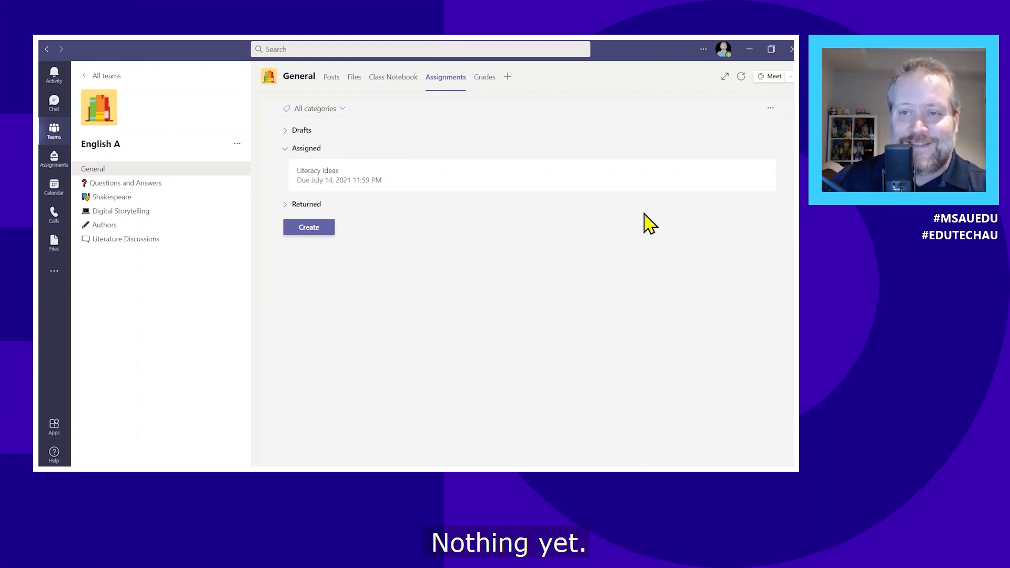
pyautogui.click(771, 111)
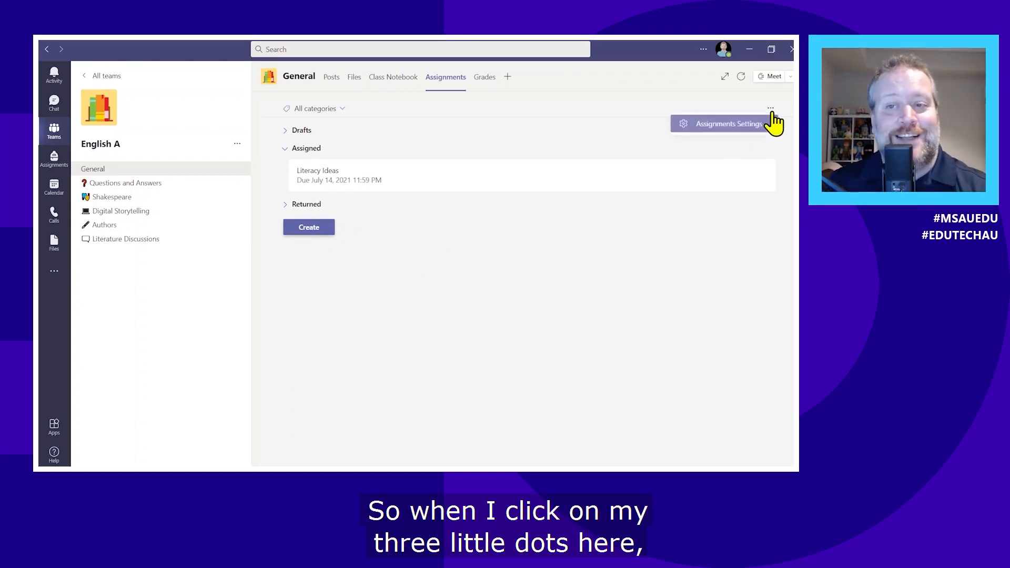
pyautogui.click(754, 132)
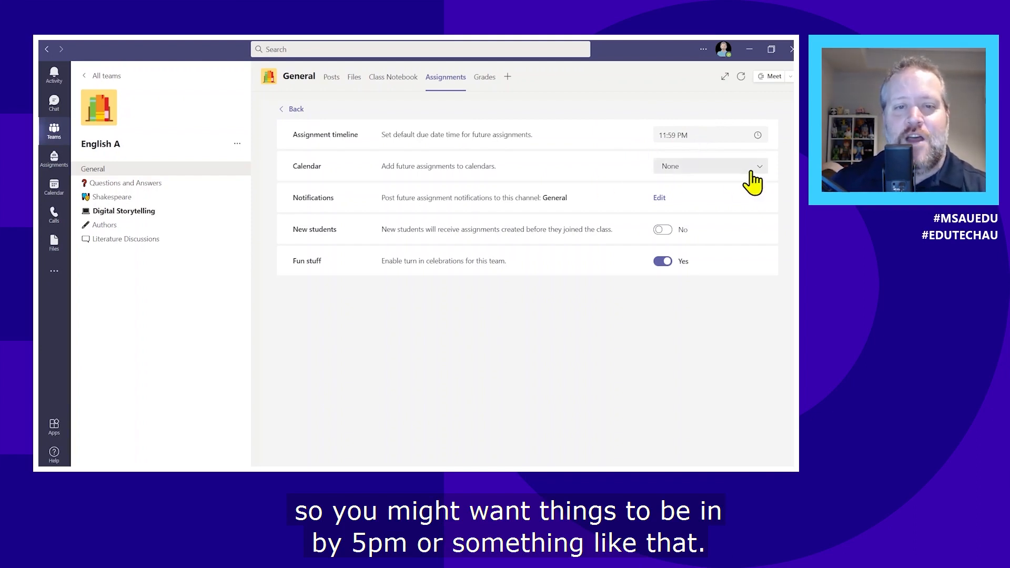
pyautogui.click(713, 168)
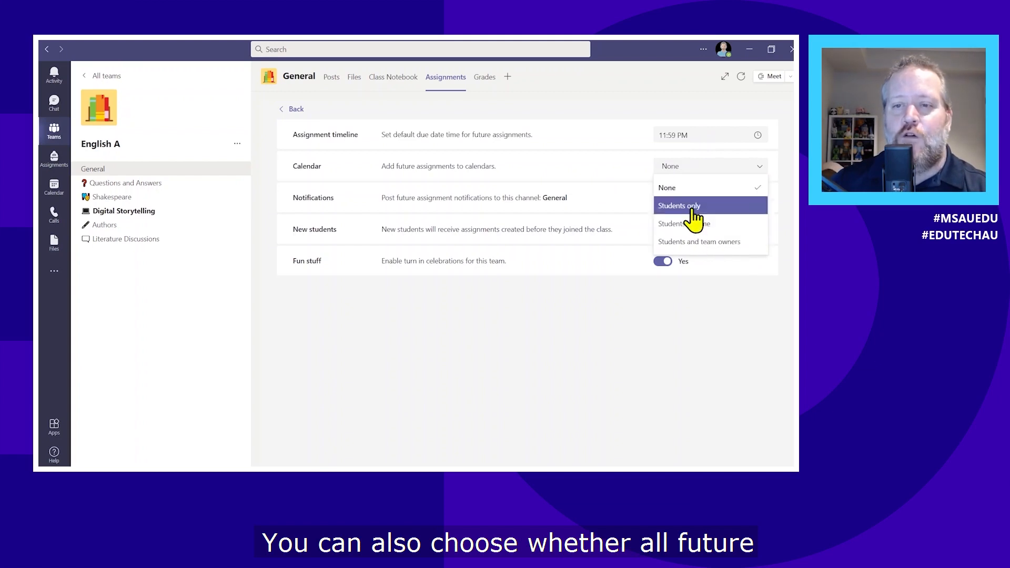
pyautogui.click(779, 220)
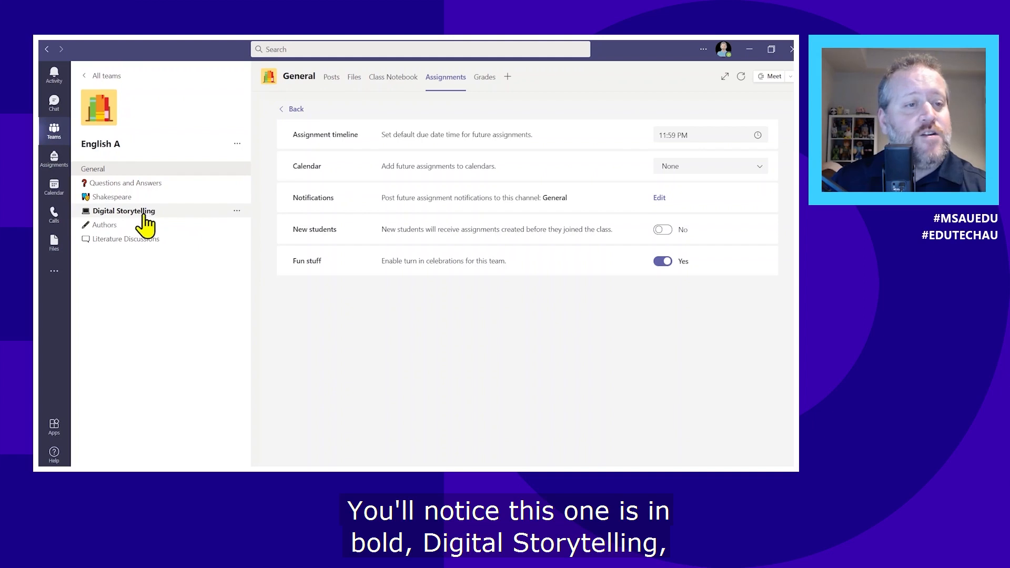
# Open Literacy Ideas from its Digital Storytelling channel post and review the students' turn-in statuses and the first listed student's work
pyautogui.click(173, 215)
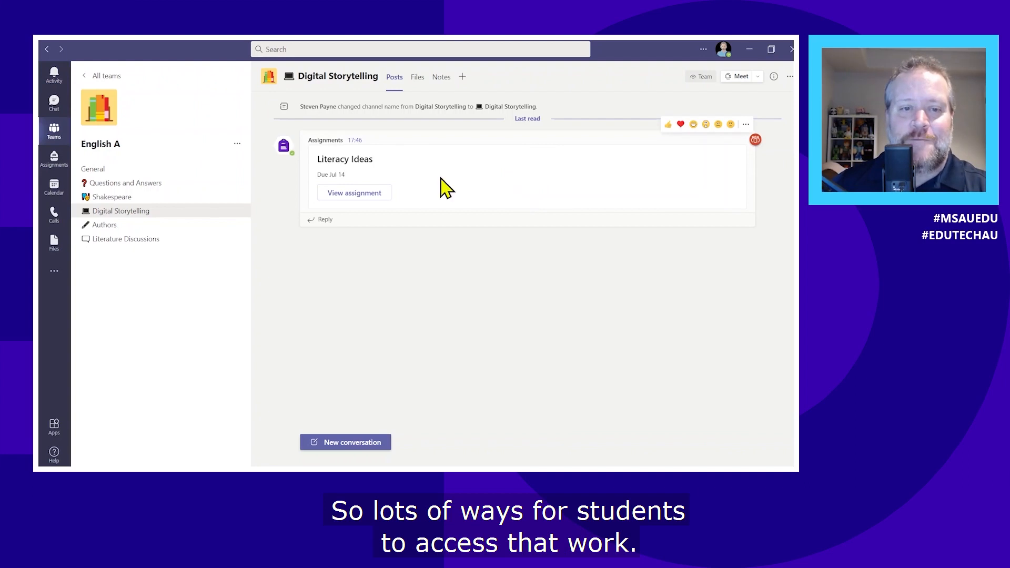
pyautogui.click(363, 204)
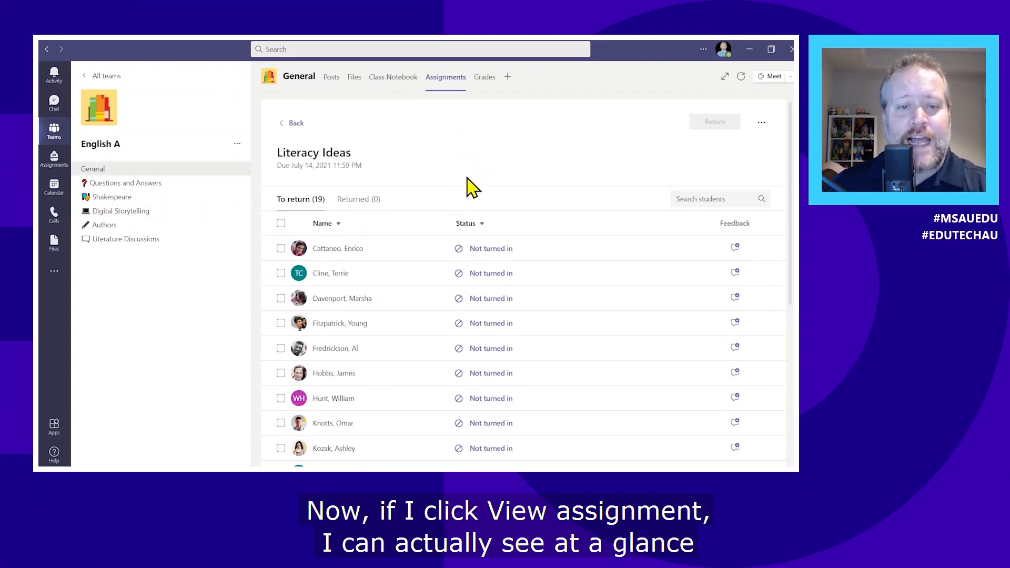
pyautogui.scroll(-3, 395, 204)
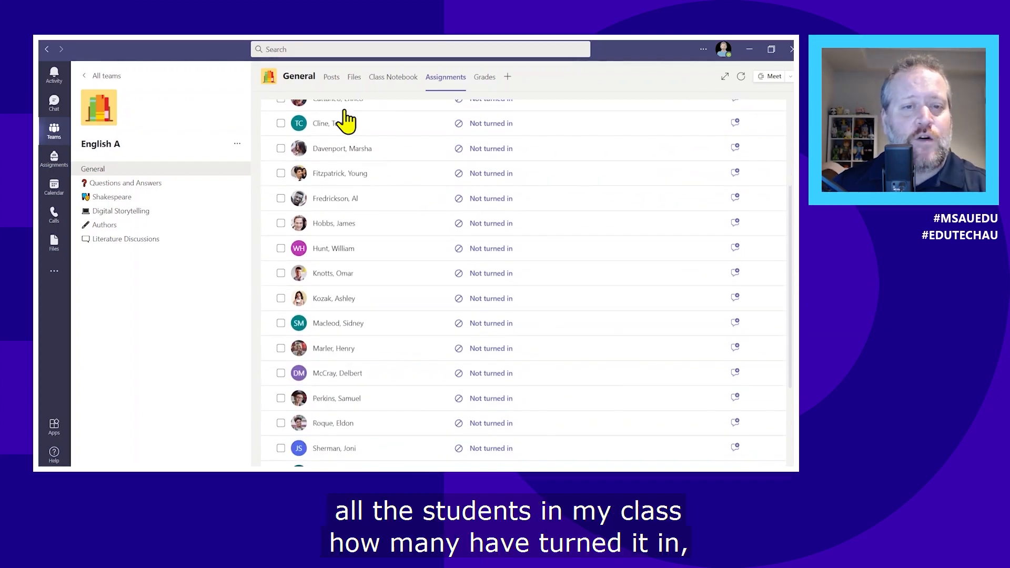
pyautogui.scroll(-3, 381, 421)
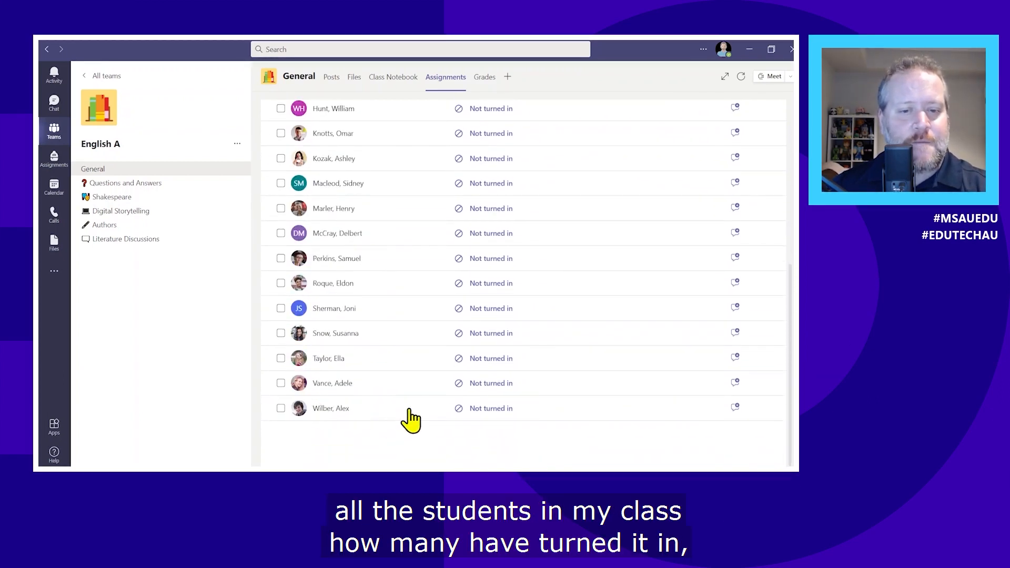
pyautogui.scroll(6, 408, 420)
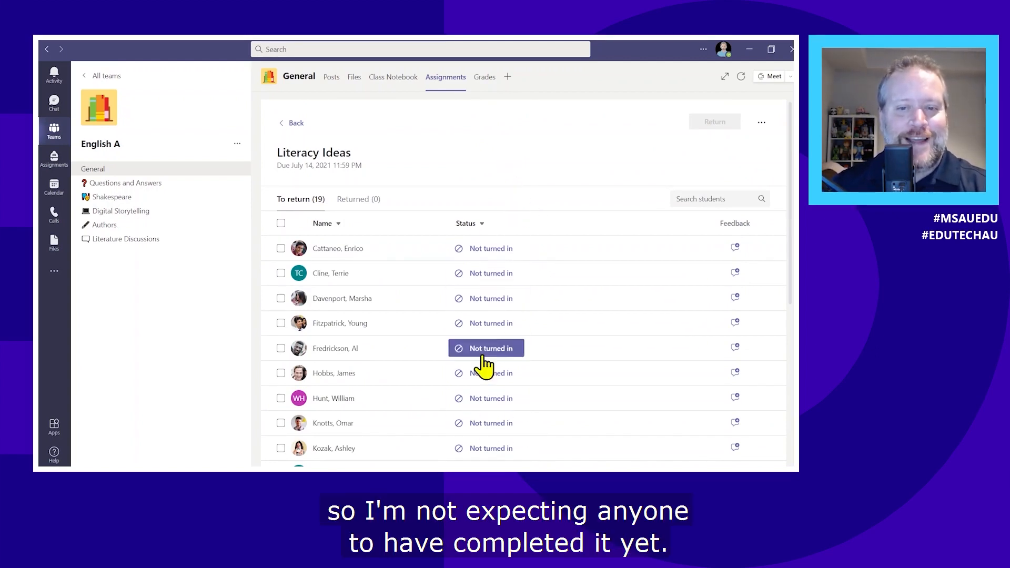
pyautogui.click(516, 251)
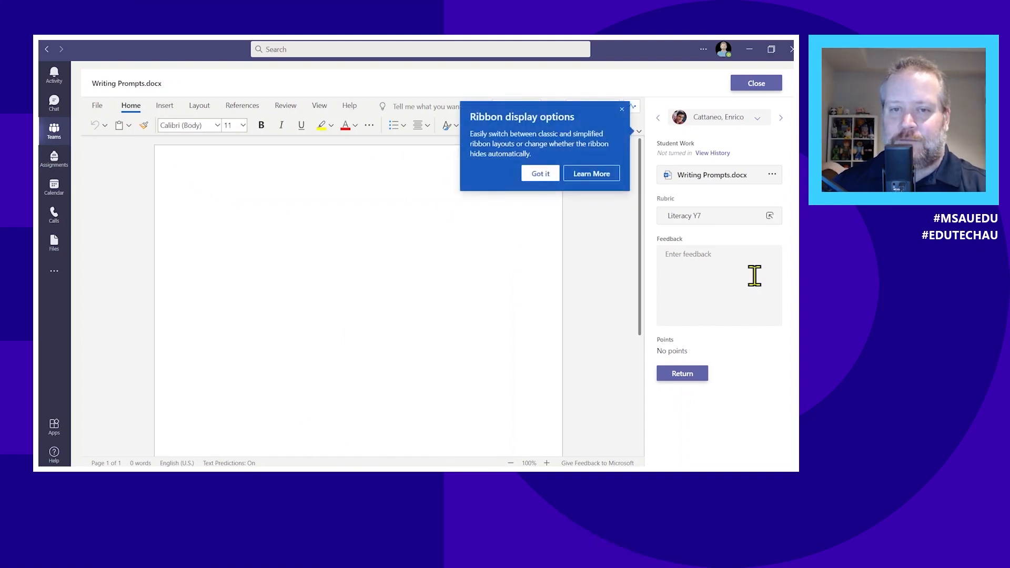
# Give the student's Writing Prompts.docx the feedback "Complete the table and hand in again", return the work, and close the document
pyautogui.click(621, 110)
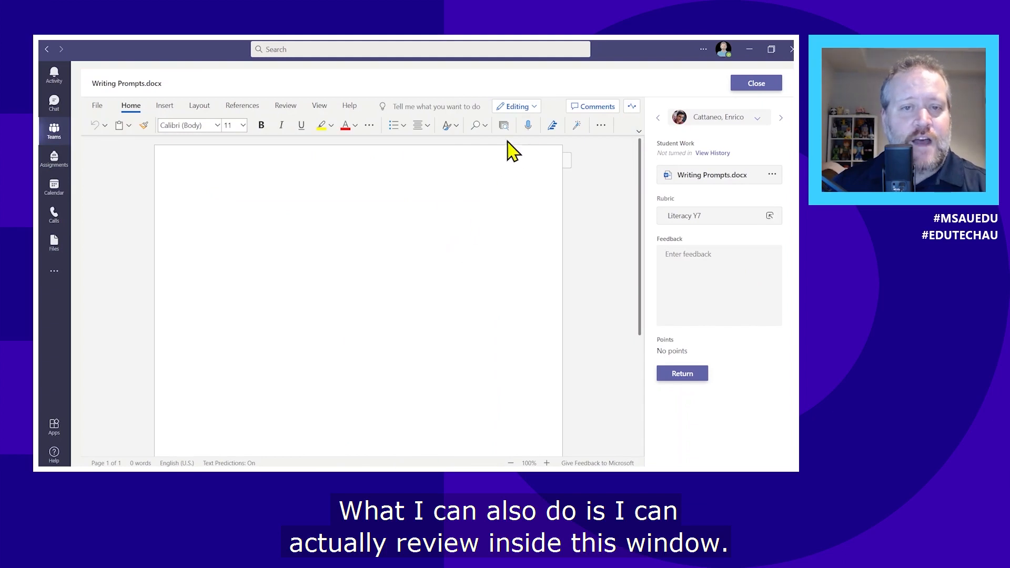
pyautogui.click(285, 107)
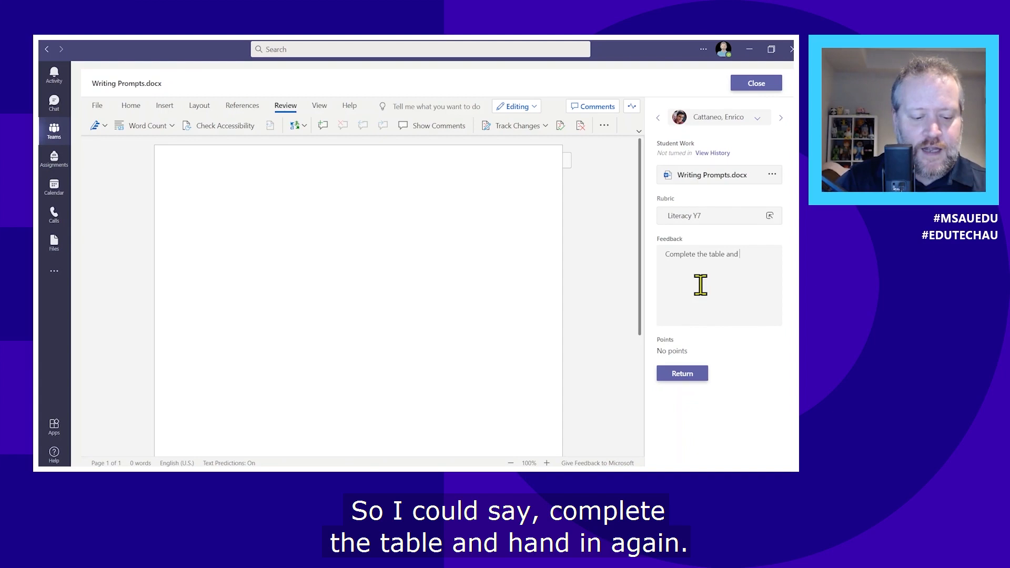
pyautogui.write('in again')
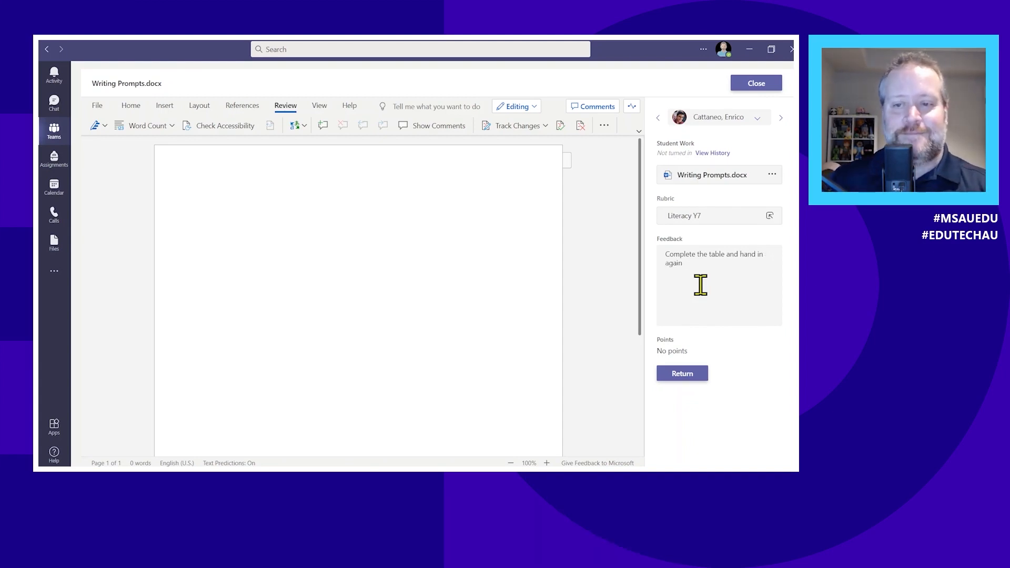
pyautogui.click(688, 375)
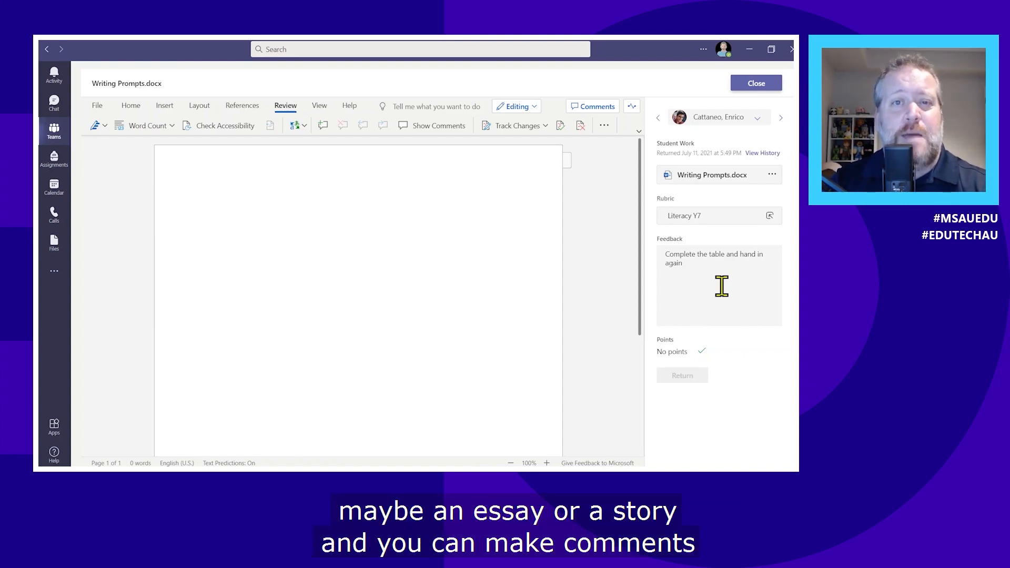
pyautogui.click(758, 84)
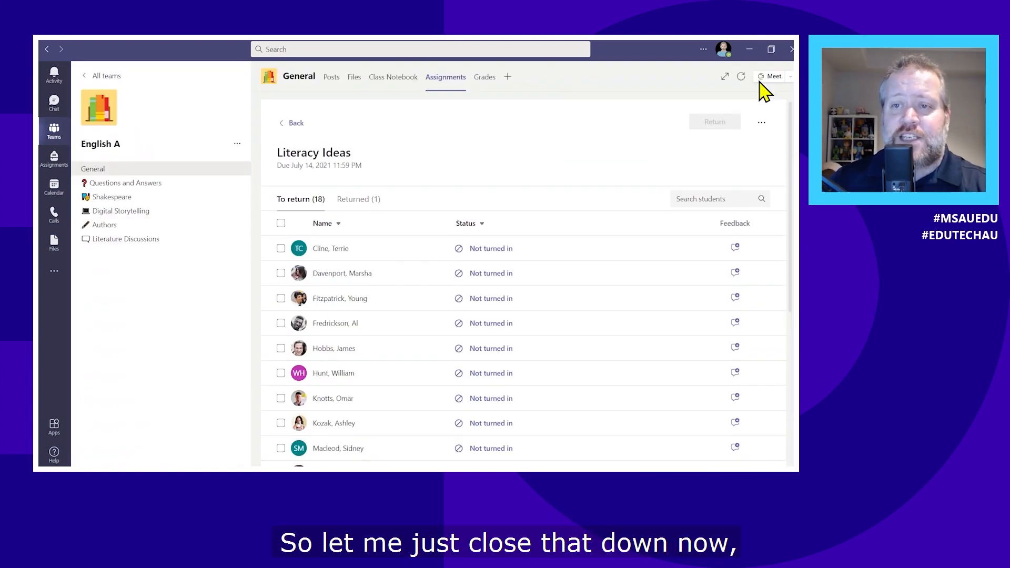
# Create a quiz assignment in the English A team from the existing form "Romeo and Juliet - Act 1 Quiz"
pyautogui.click(329, 79)
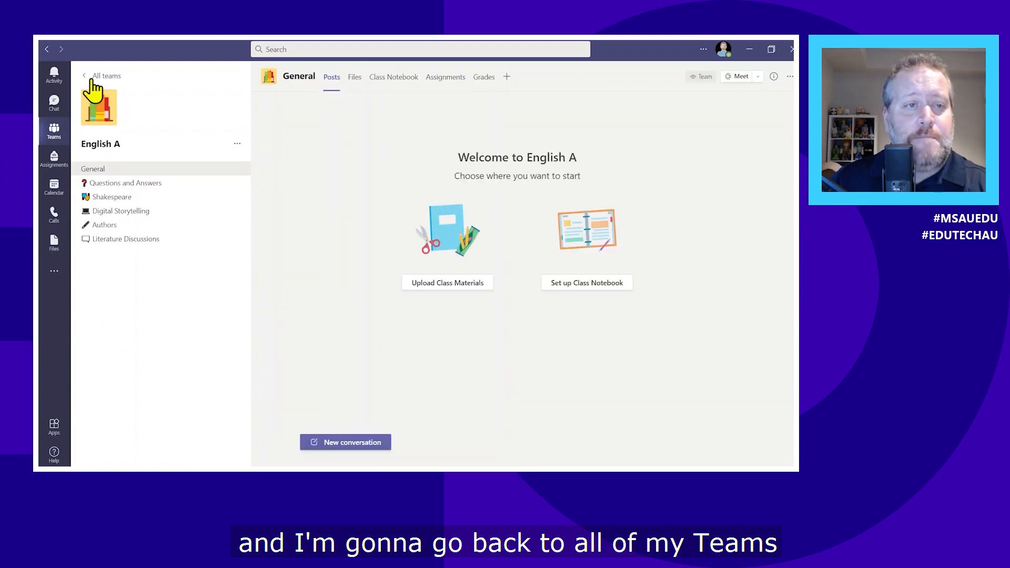
pyautogui.click(100, 75)
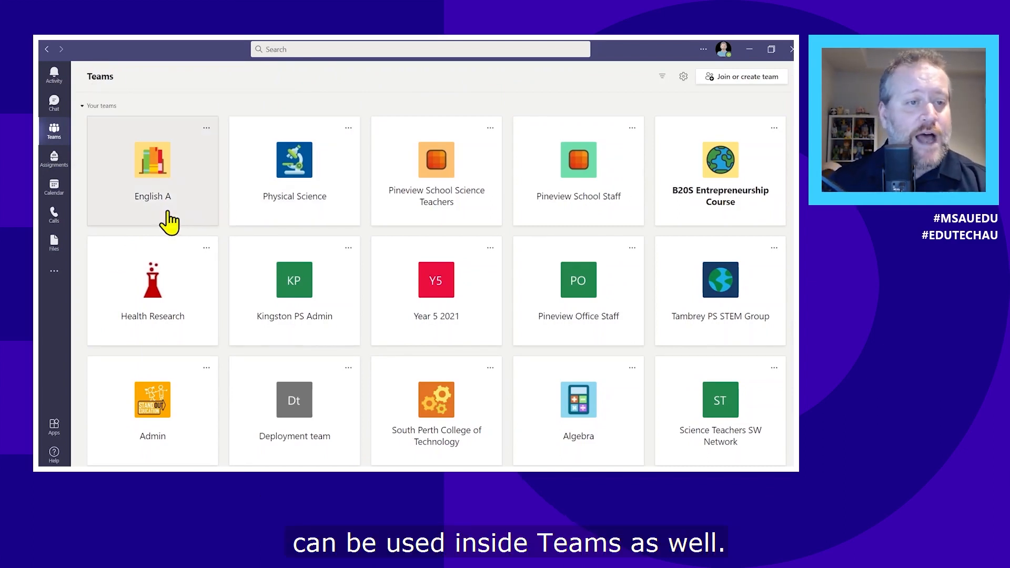
pyautogui.click(145, 163)
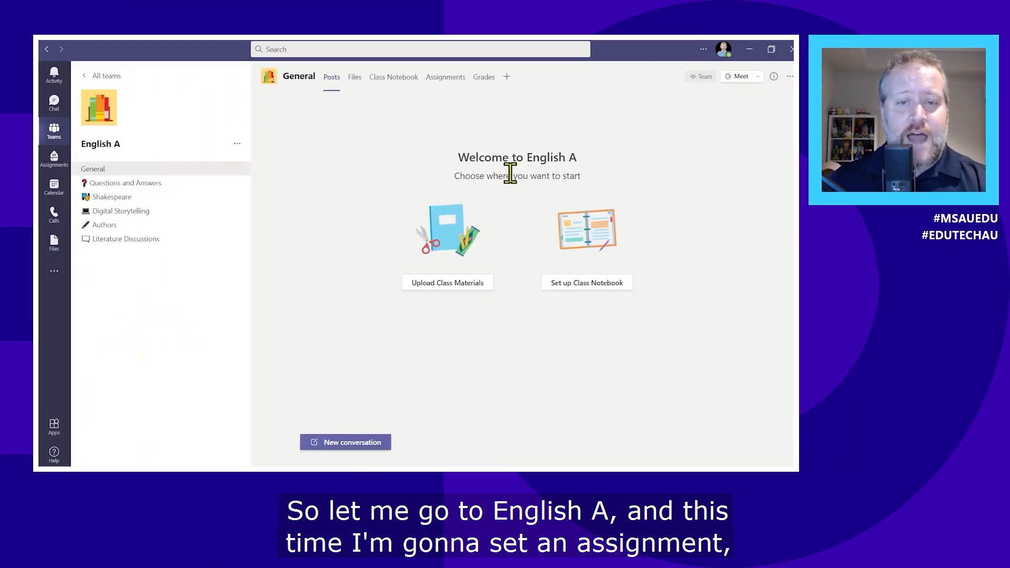
pyautogui.click(446, 79)
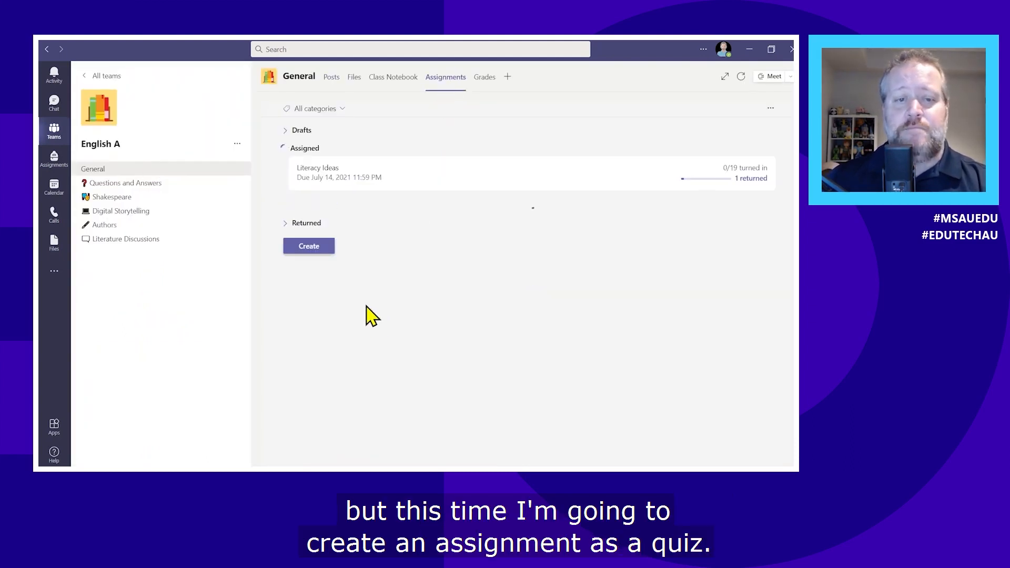
pyautogui.click(315, 232)
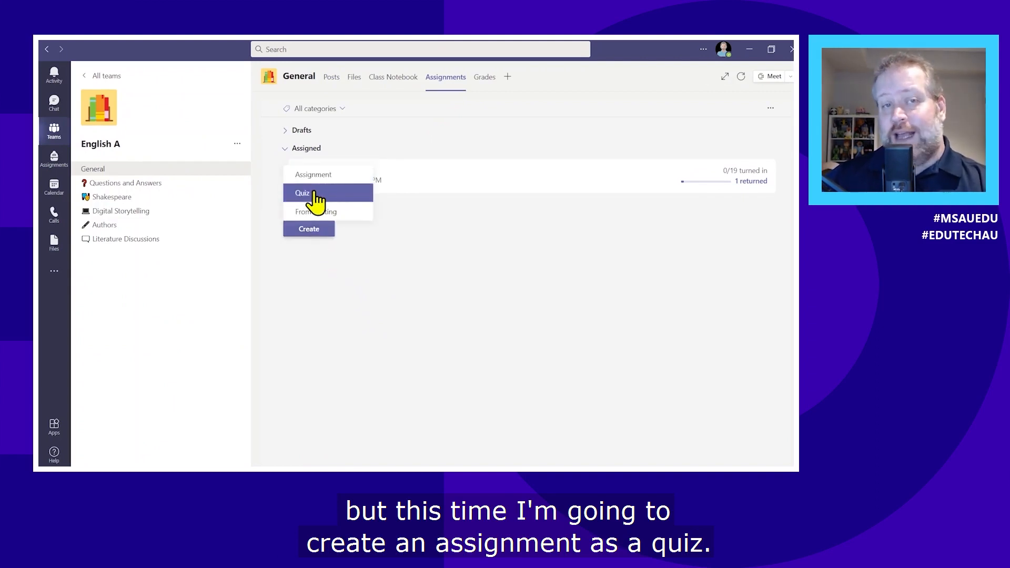
pyautogui.click(318, 202)
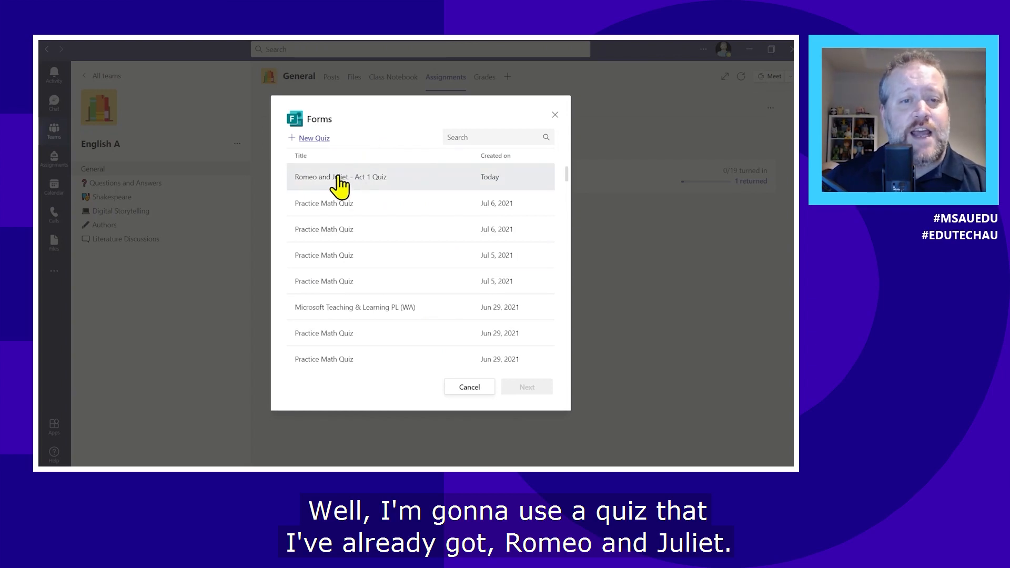
pyautogui.click(370, 180)
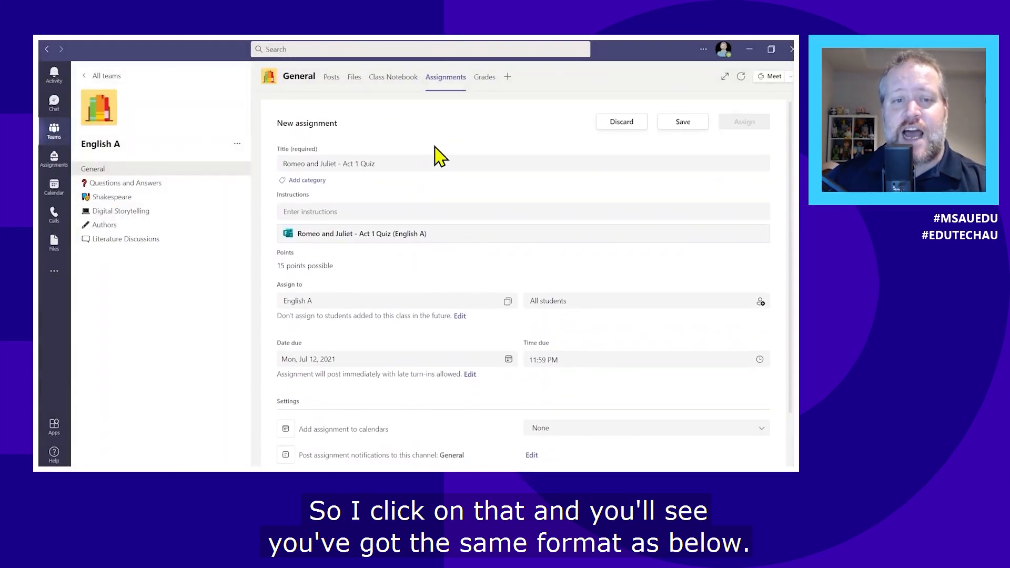
# Add the instructions "Complete the quiz" and assign the Romeo and Juliet quiz to all English A students
pyautogui.click(421, 213)
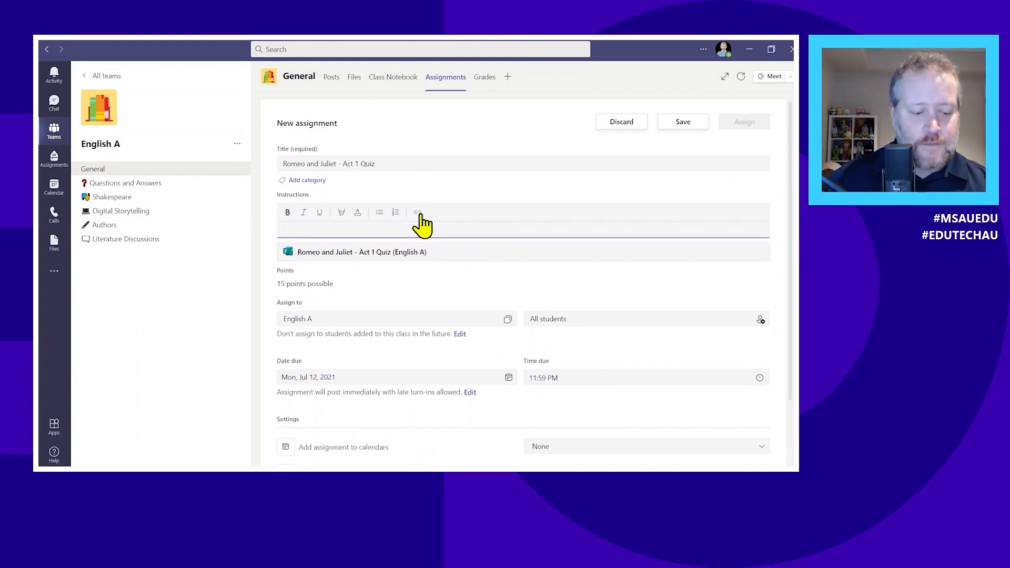
pyautogui.write('Complete the quiz')
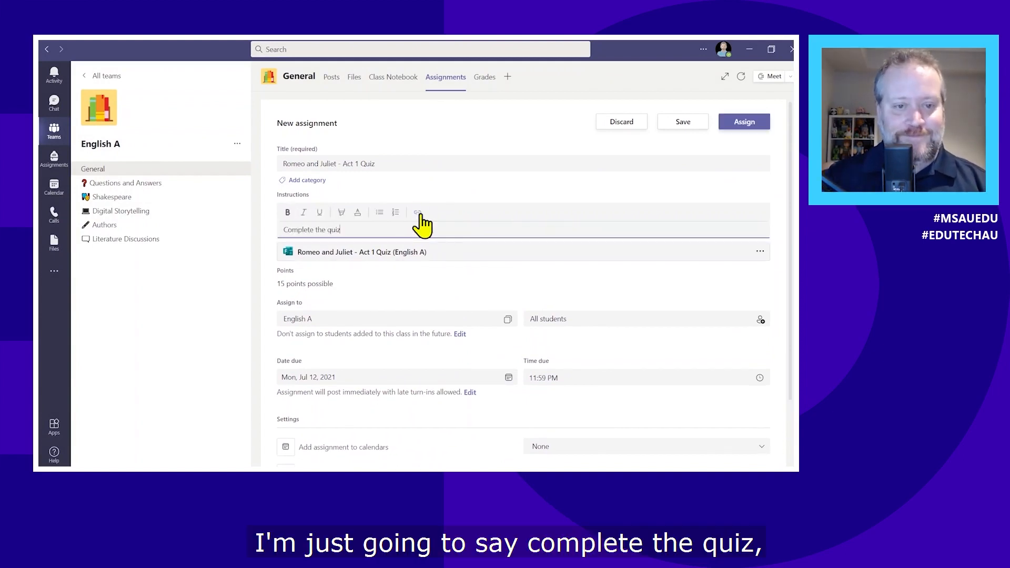
pyautogui.scroll(-2, 474, 265)
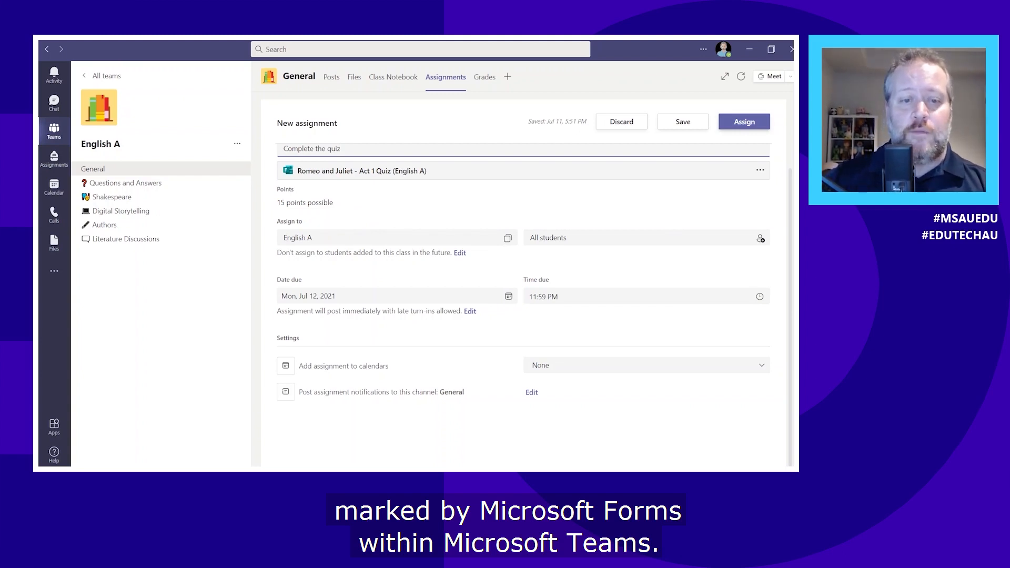
pyautogui.scroll(2, 503, 286)
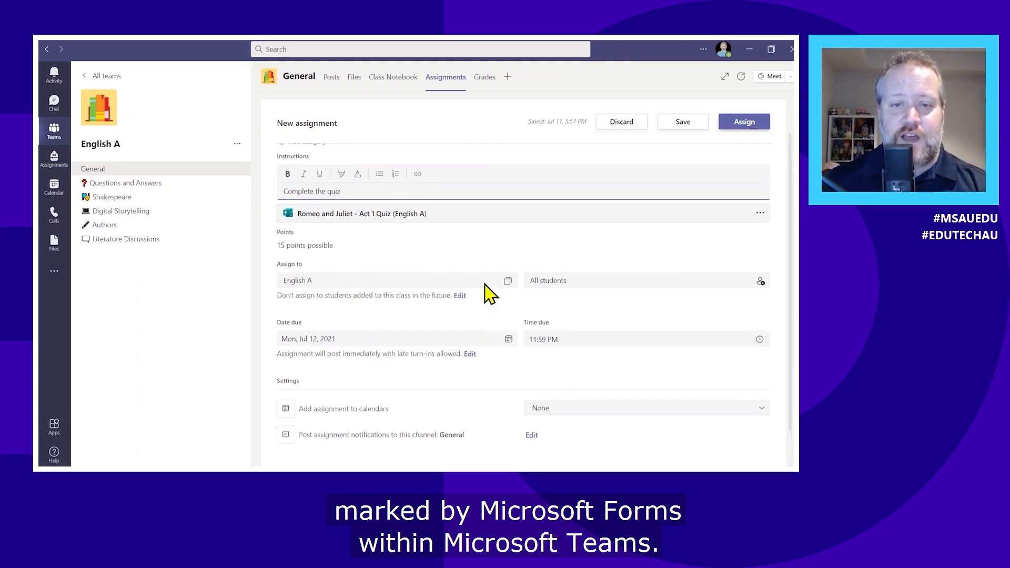
pyautogui.click(746, 123)
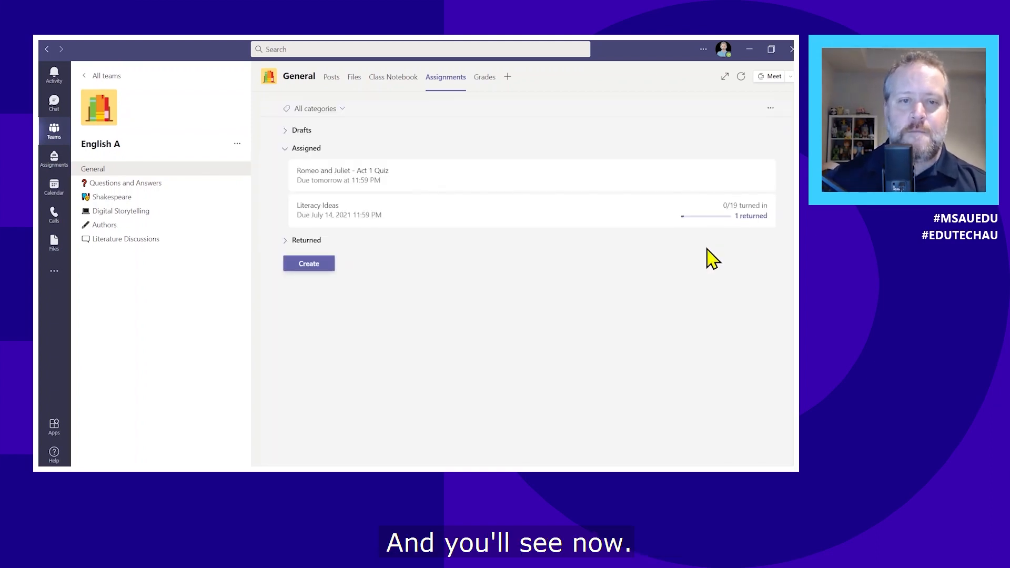
# Check the students' turn-in statuses and the summary results of the Romeo and Juliet quiz, and return to the assignments list
pyautogui.click(428, 176)
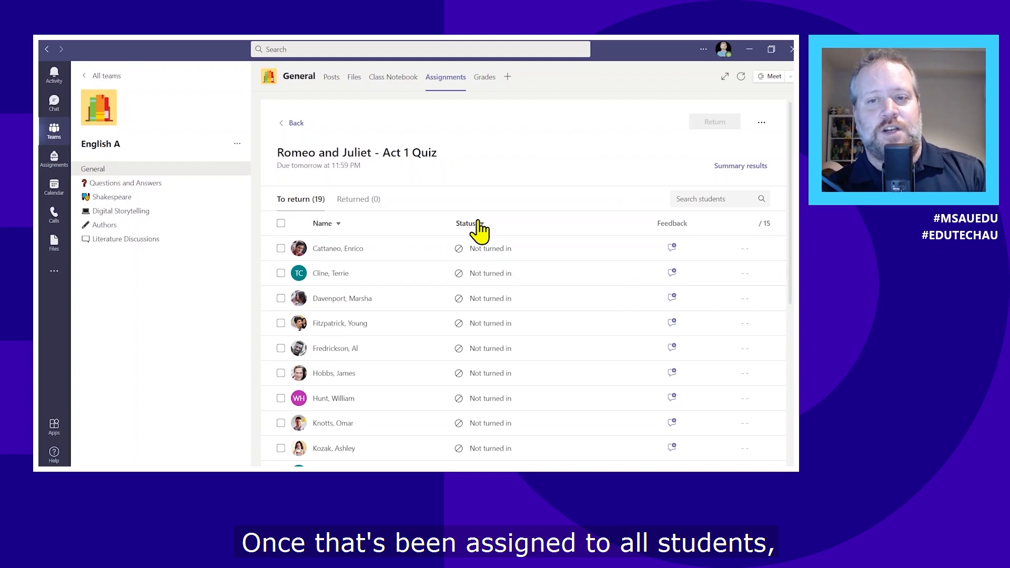
pyautogui.click(748, 166)
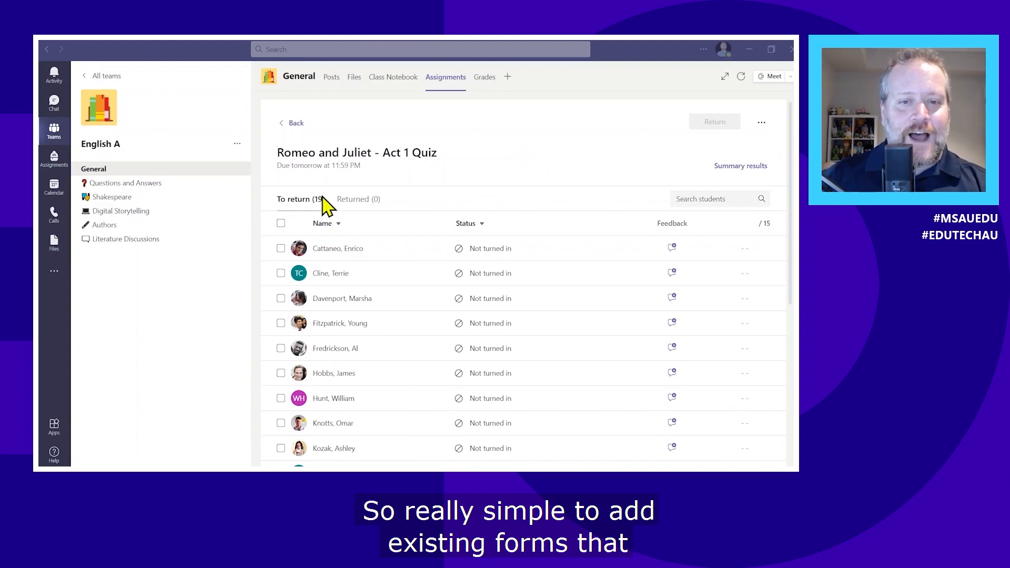
pyautogui.click(292, 123)
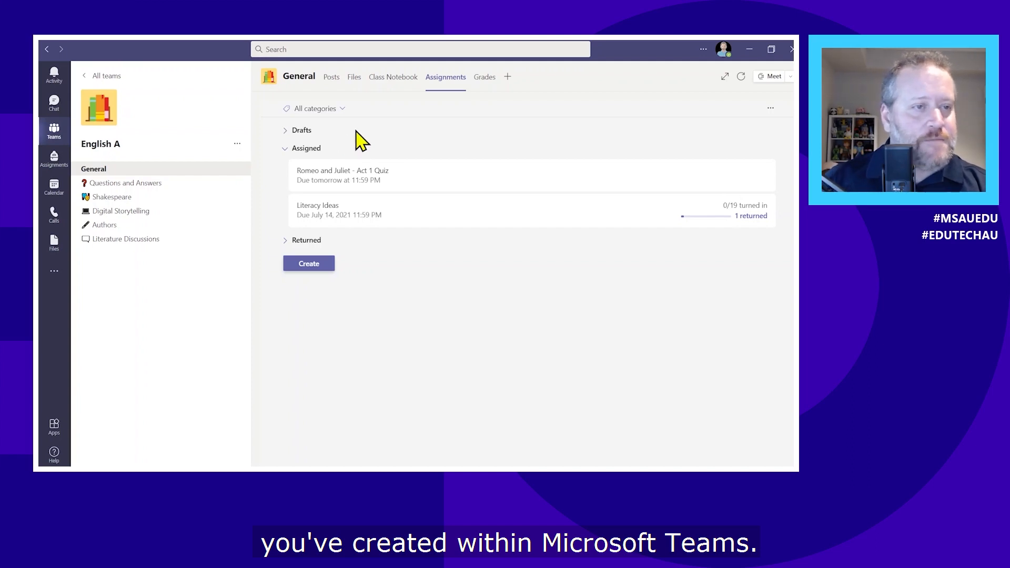
# Switch to the Edge browser window and open office.com in a new tab
pyautogui.moveTo(41, 173)
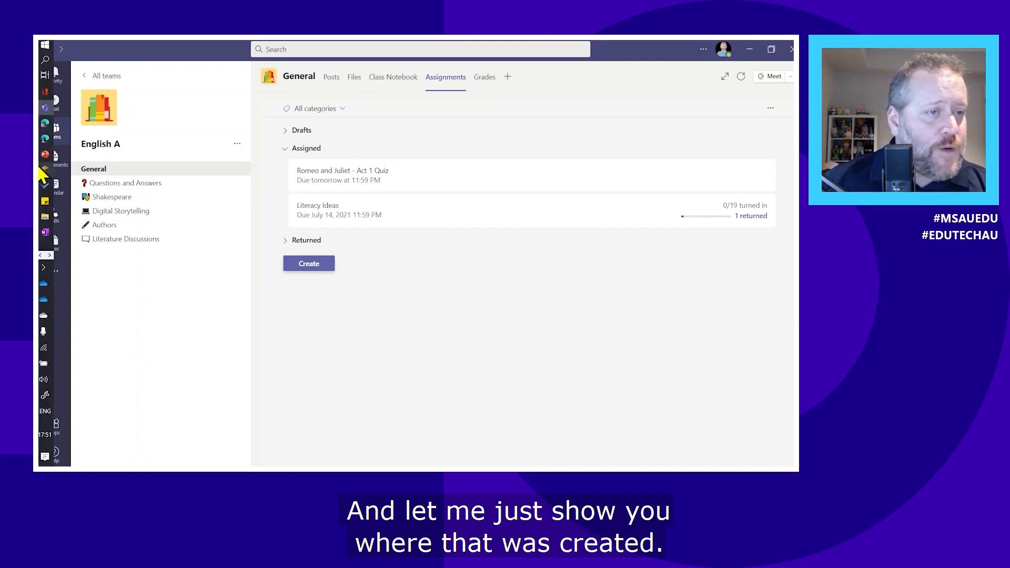
pyautogui.click(45, 125)
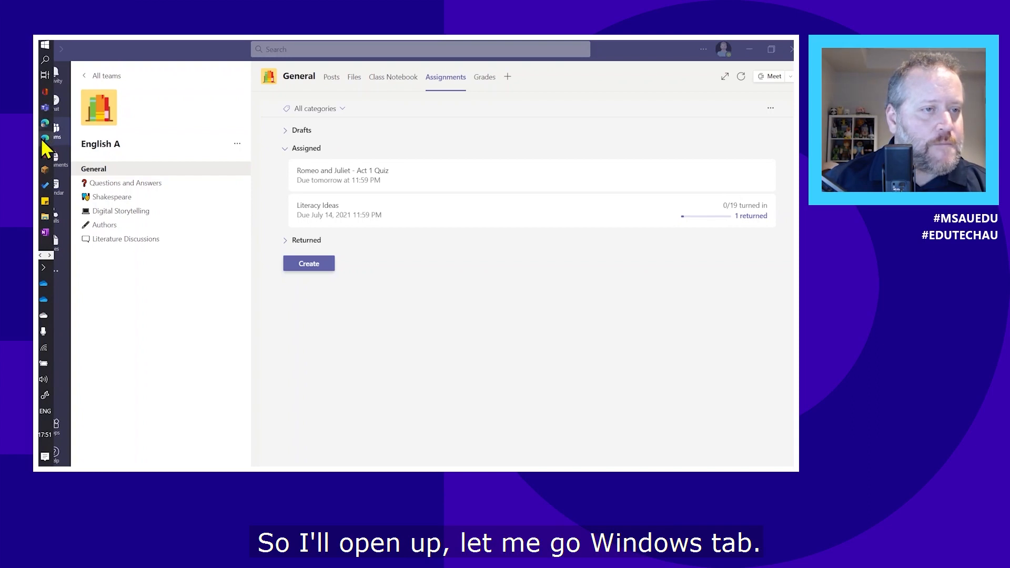
pyautogui.press('super+Tab')
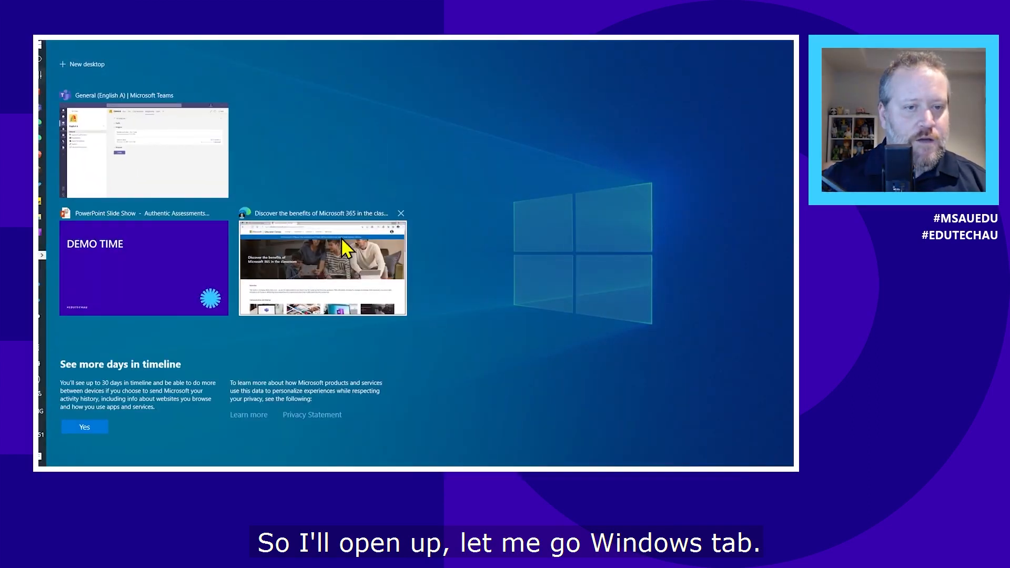
pyautogui.click(341, 238)
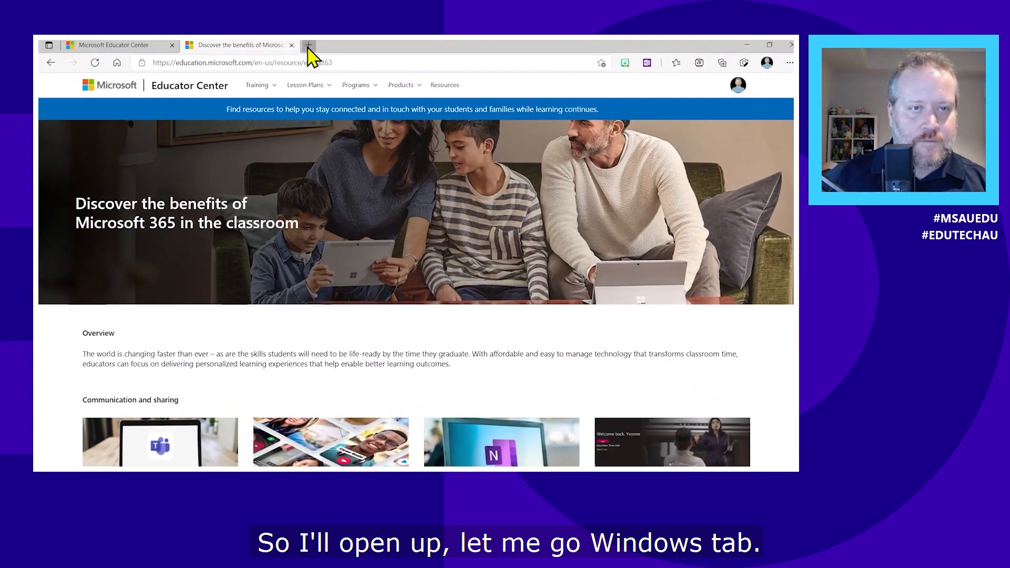
pyautogui.click(308, 46)
pyautogui.write('office.com')
pyautogui.press('Return')
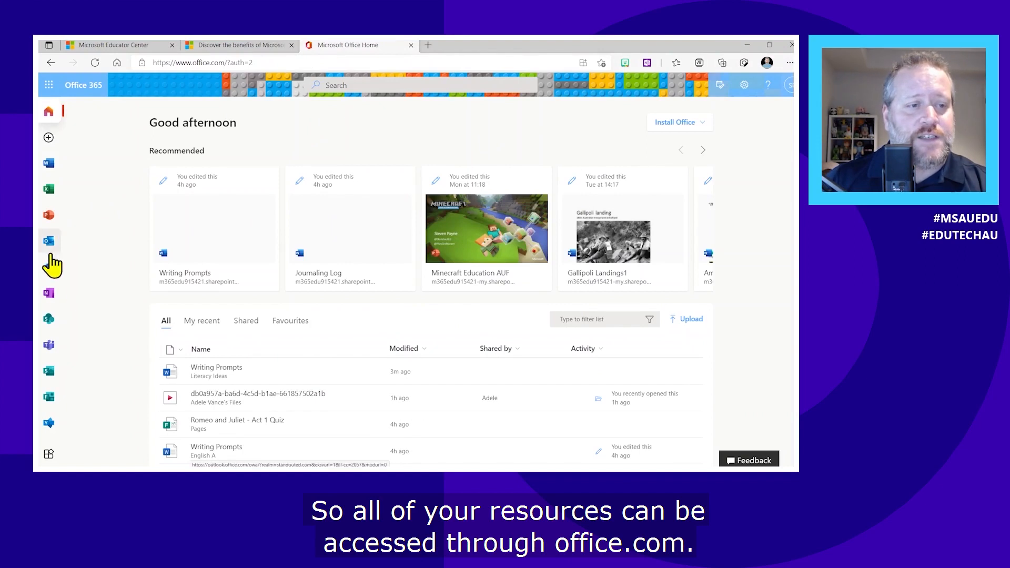
# Open the Romeo and Juliet - Act 1 Quiz in Microsoft Forms, signing in with the school account
pyautogui.click(52, 398)
pyautogui.click(195, 226)
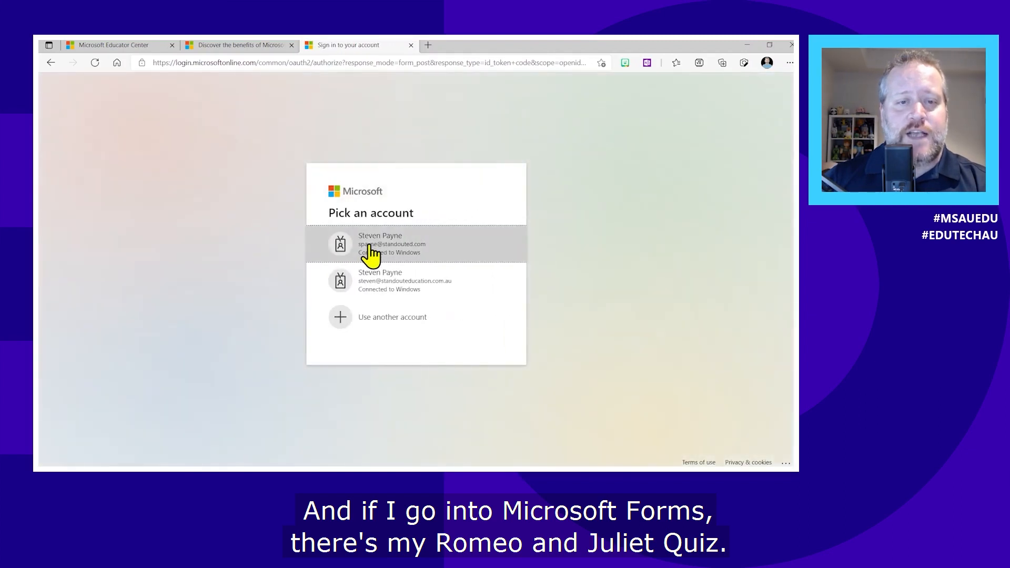
pyautogui.click(374, 251)
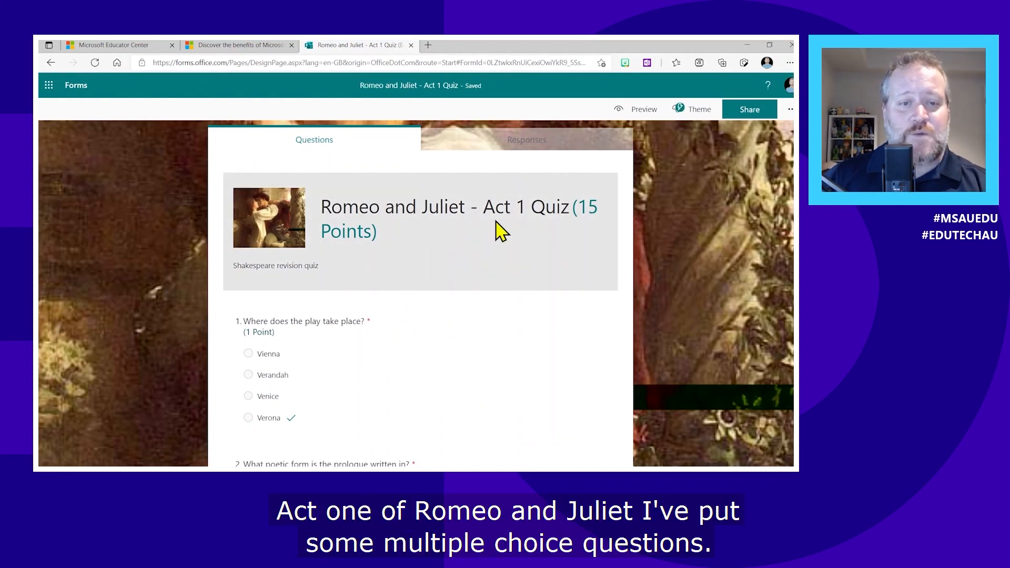
# Look through the quiz's multiple-choice and written-answer questions and its title section
pyautogui.scroll(-3, 501, 232)
pyautogui.scroll(-10, 388, 357)
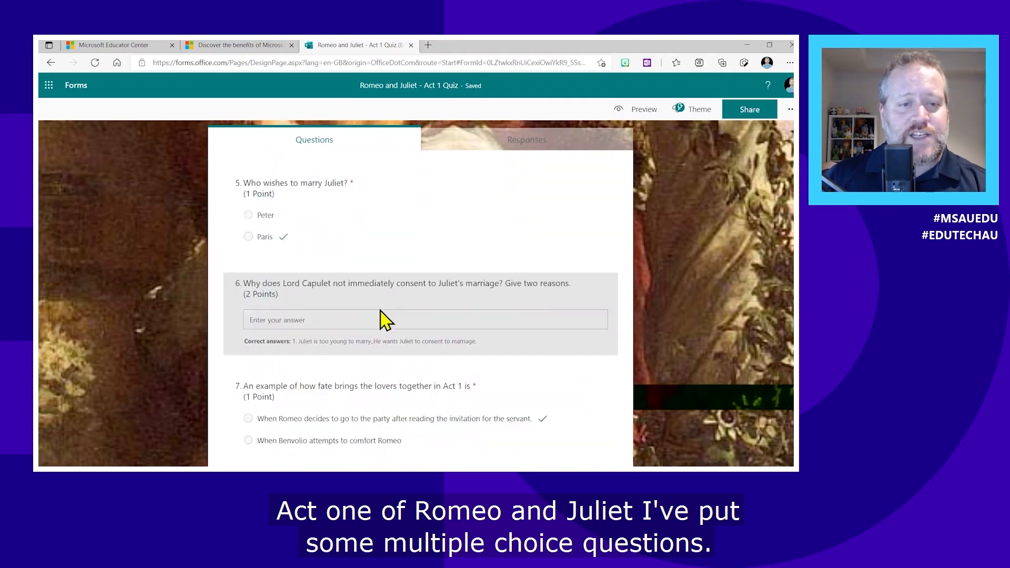
pyautogui.scroll(-1, 380, 318)
pyautogui.scroll(3, 378, 325)
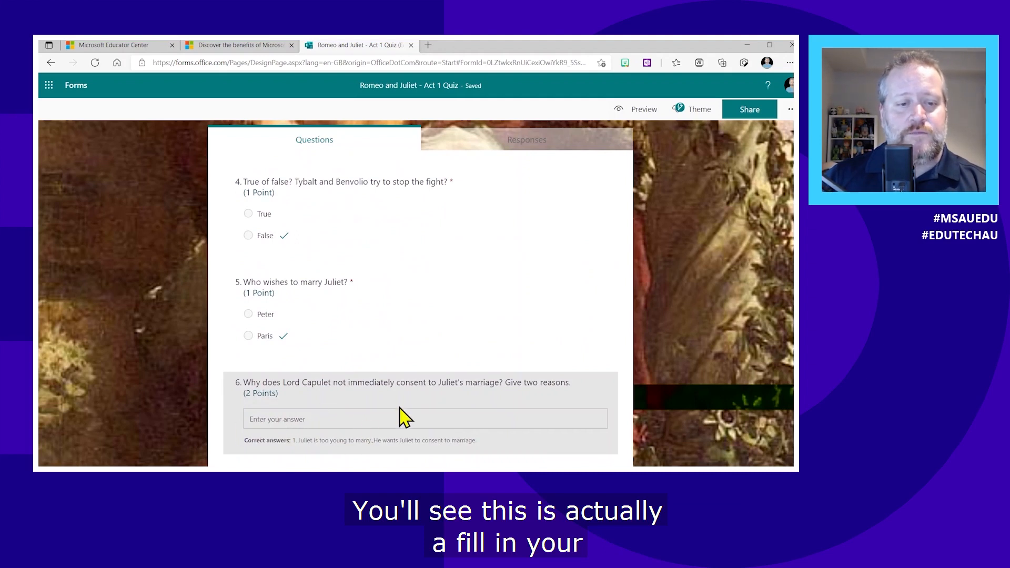
pyautogui.scroll(-12, 402, 418)
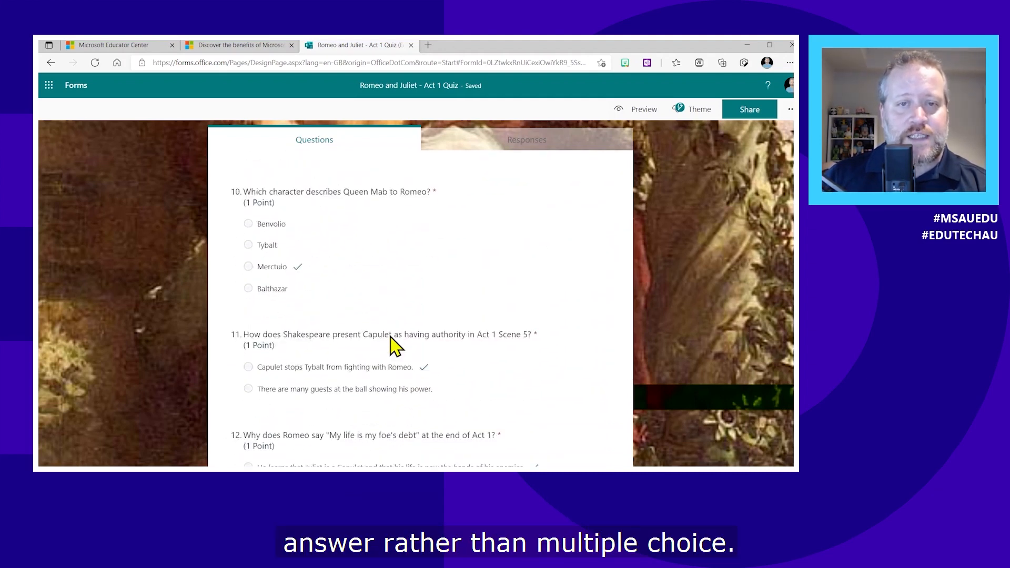
pyautogui.scroll(15, 389, 345)
pyautogui.click(463, 275)
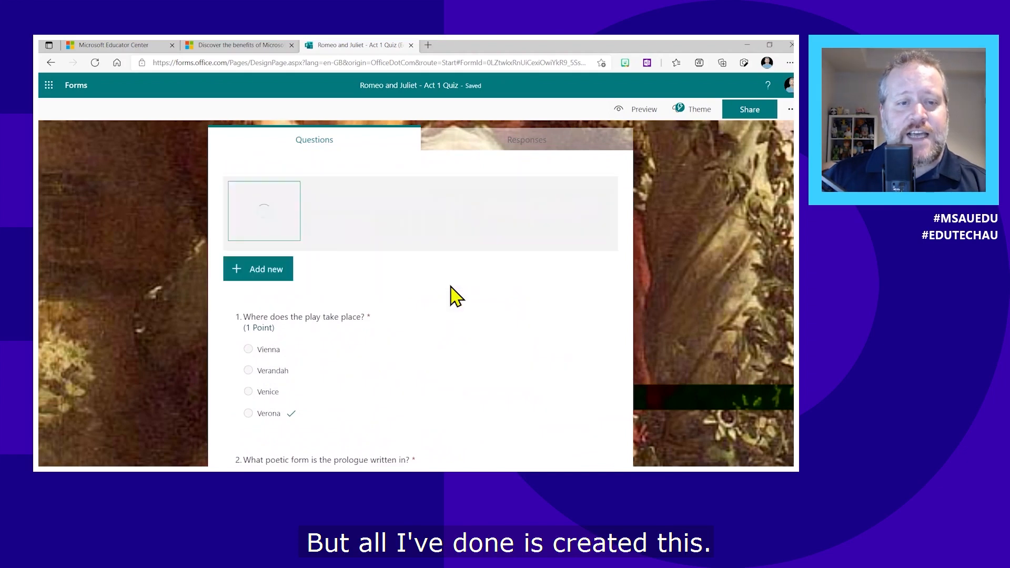
pyautogui.click(406, 377)
pyautogui.click(706, 275)
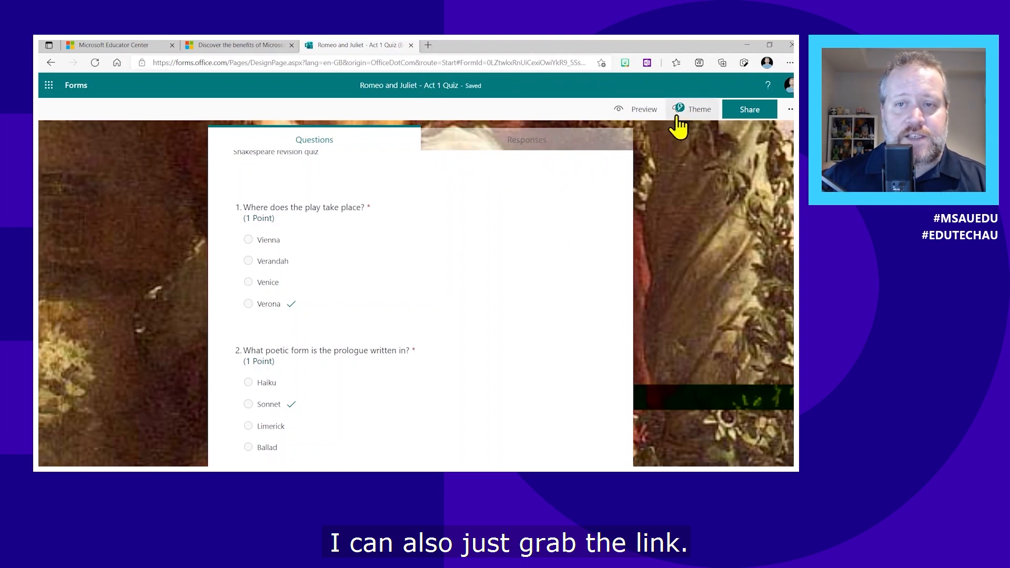
# Review who may answer the quiz, keep "Anyone can respond", and copy the response link
pyautogui.click(729, 113)
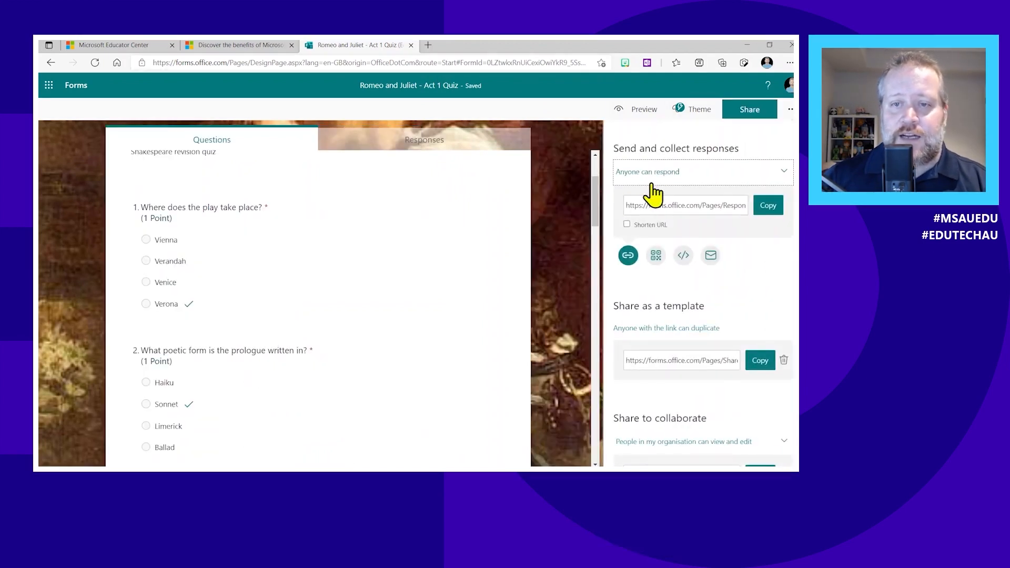
pyautogui.click(756, 173)
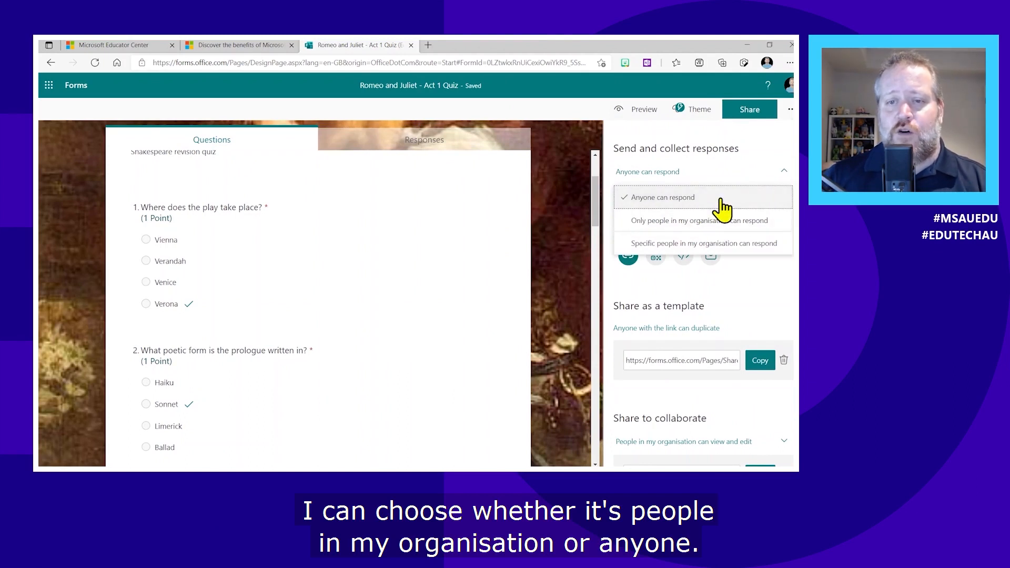
pyautogui.click(768, 169)
pyautogui.click(769, 207)
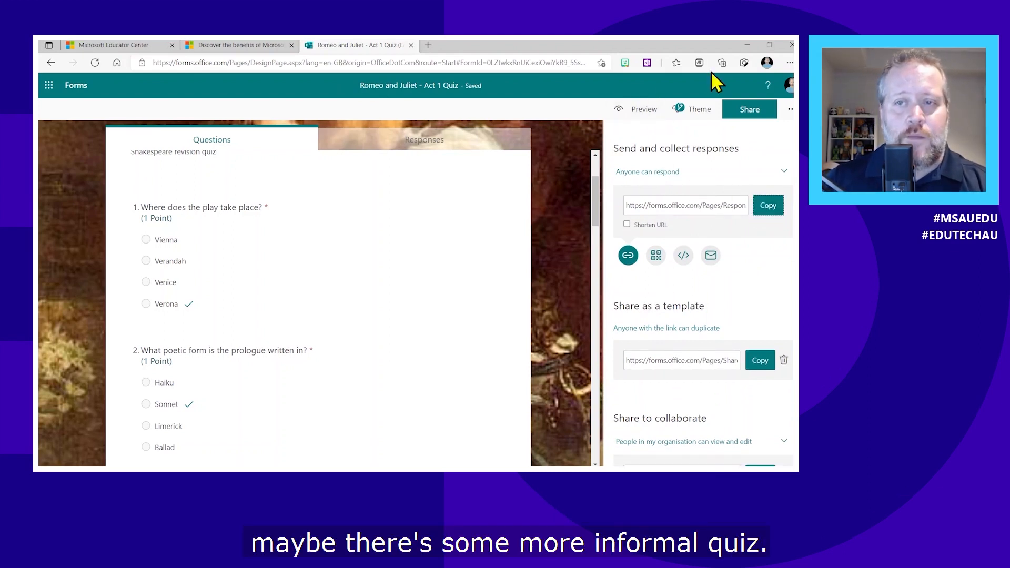
# Switch back to Teams and start a Forms poll in a new conversation in English A's General channel
pyautogui.click(749, 46)
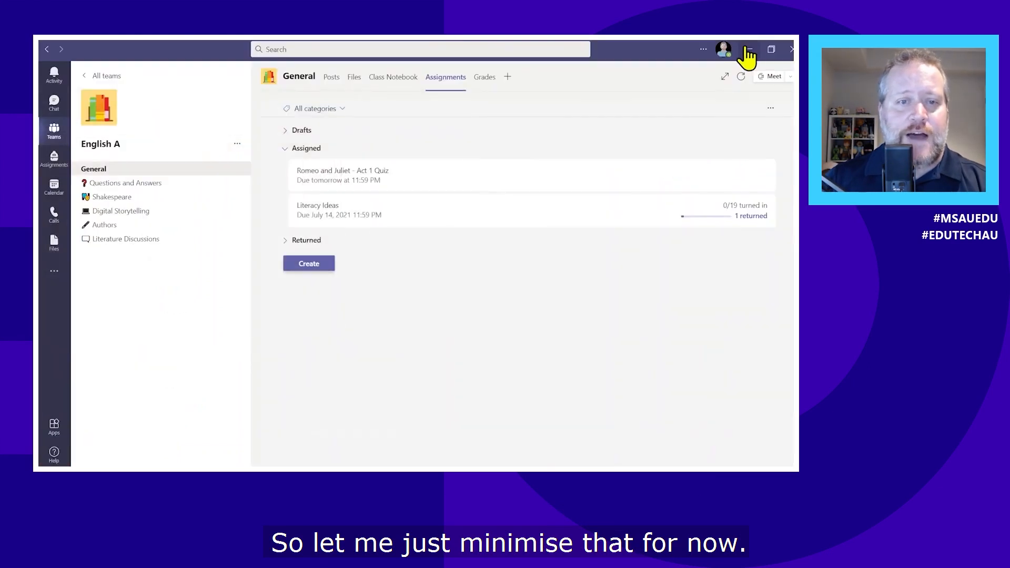
pyautogui.click(140, 171)
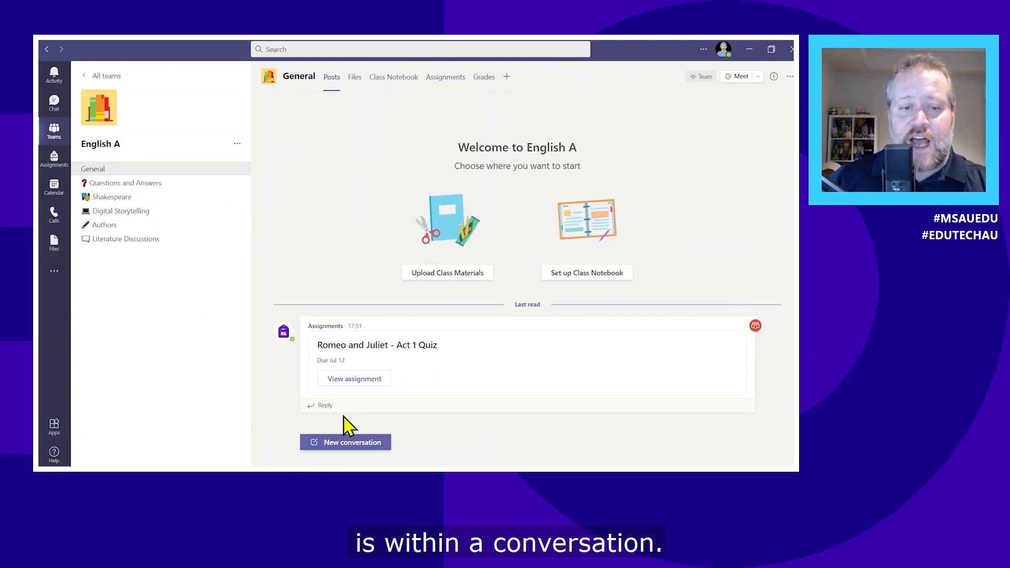
pyautogui.click(354, 444)
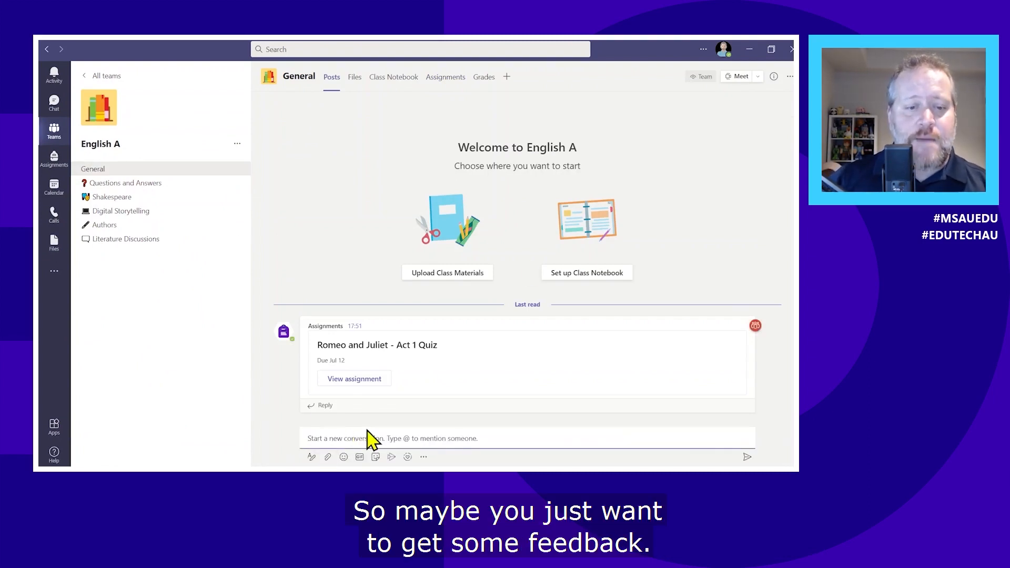
pyautogui.click(311, 456)
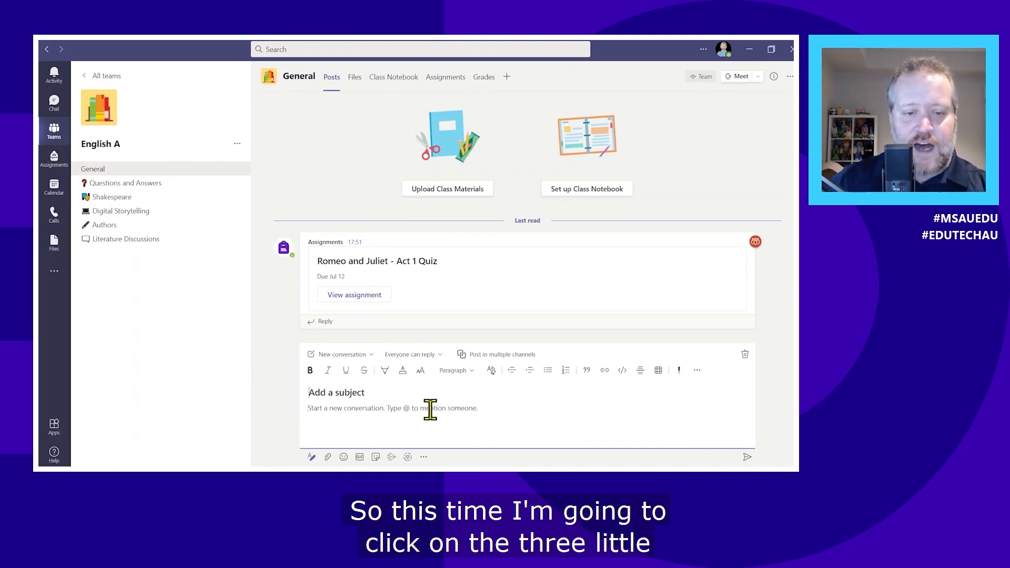
pyautogui.click(424, 457)
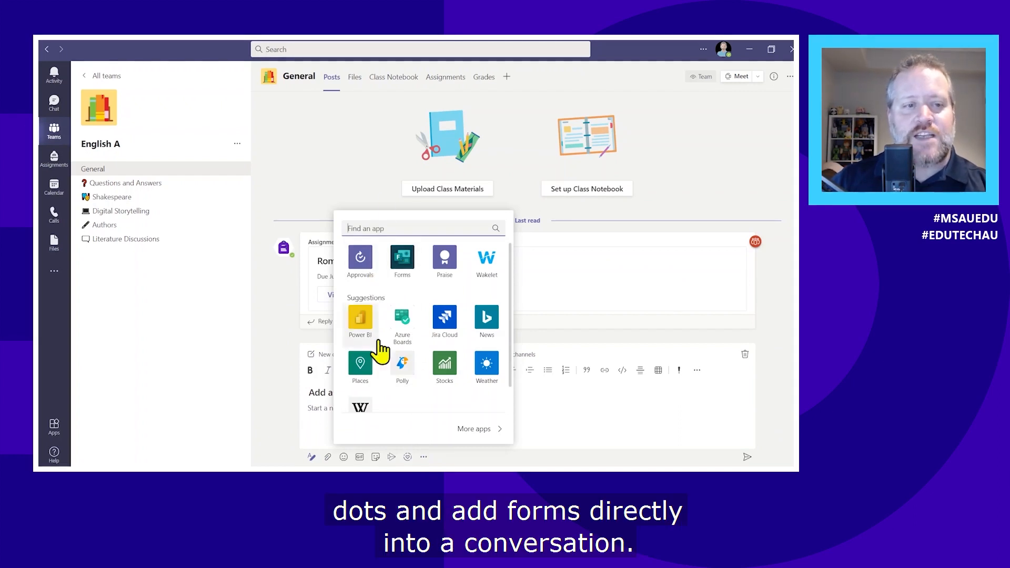
pyautogui.click(400, 260)
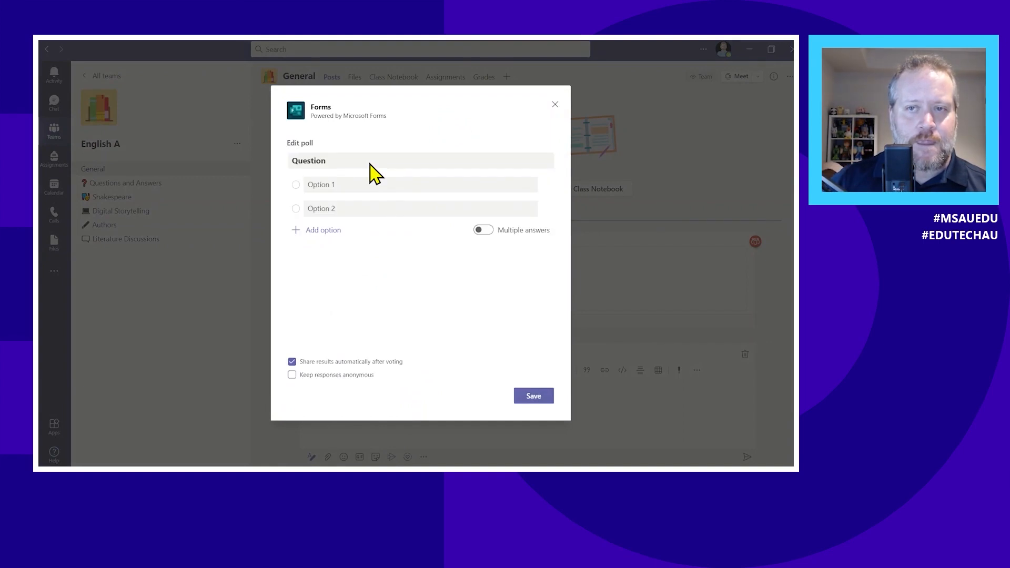
# Create the poll "Did you enjoy today's play?" with the suggested options Yes and No, and send it to the channel
pyautogui.click(353, 163)
pyautogui.write('Did you enjoy toda')
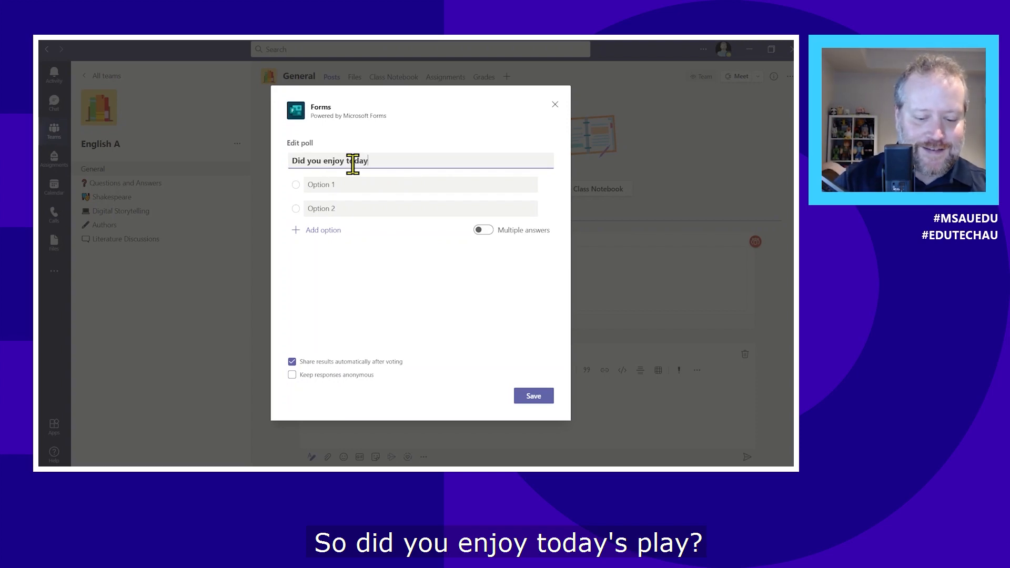
pyautogui.write('y')
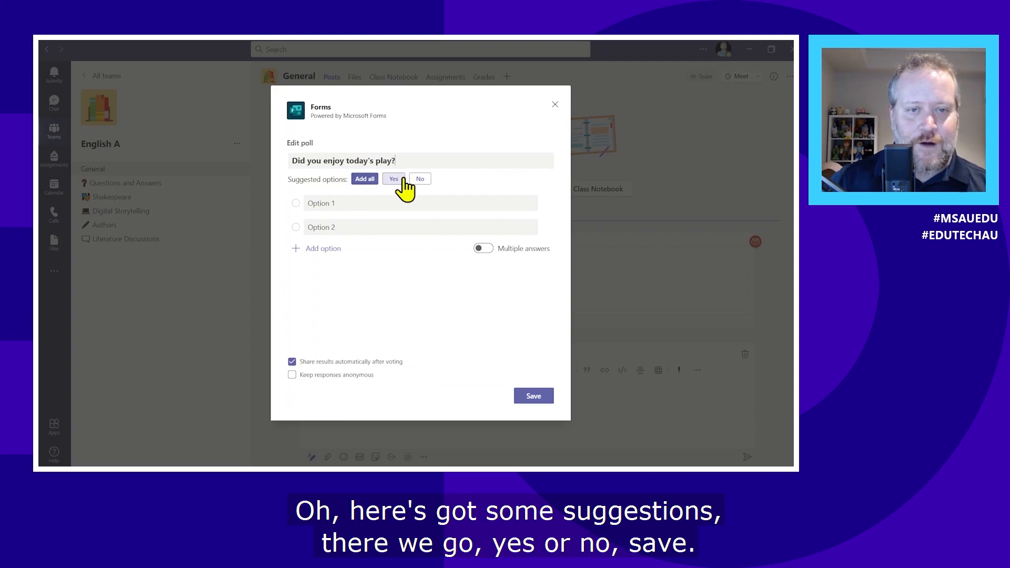
pyautogui.click(371, 181)
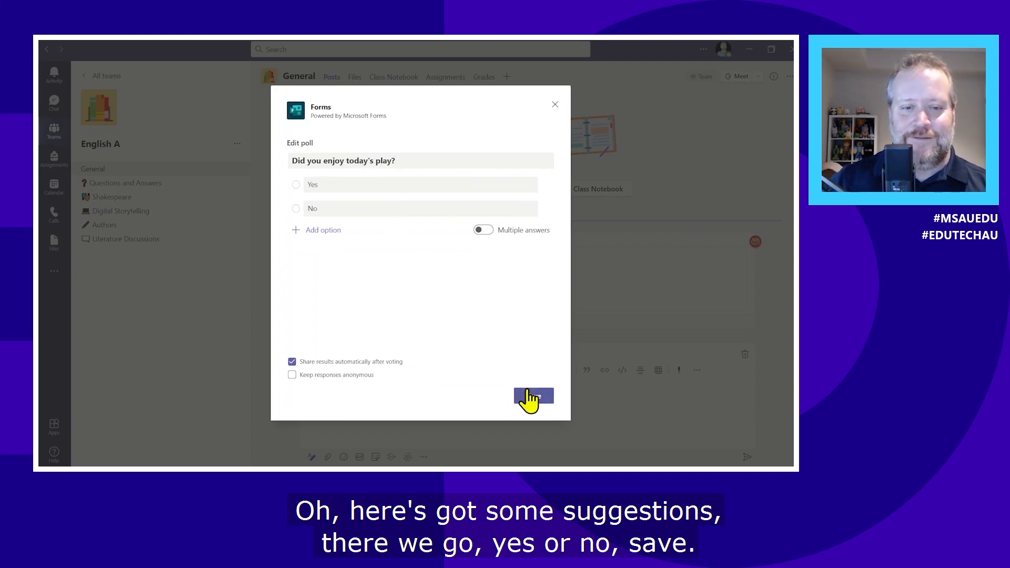
pyautogui.click(533, 397)
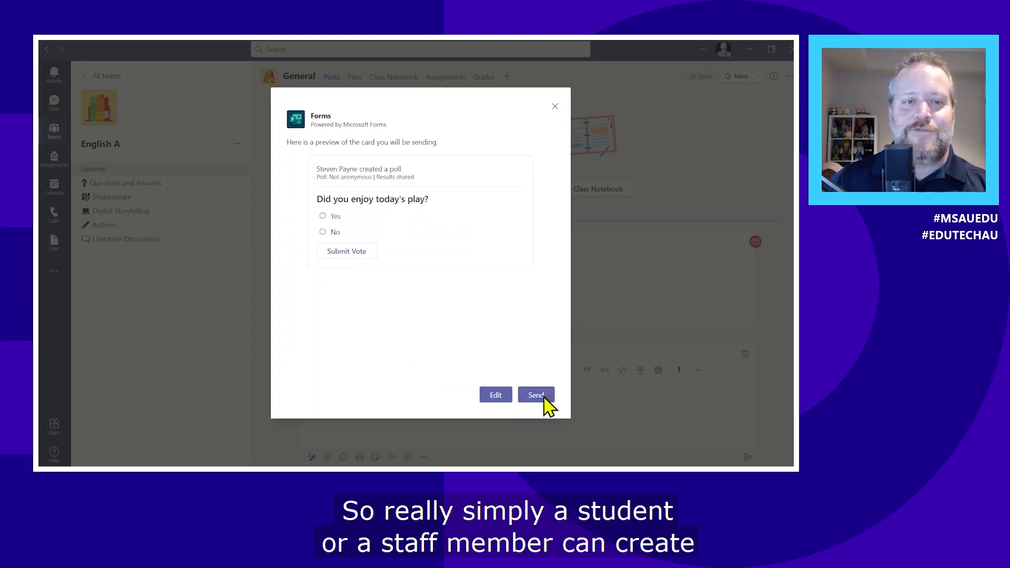
pyautogui.click(543, 398)
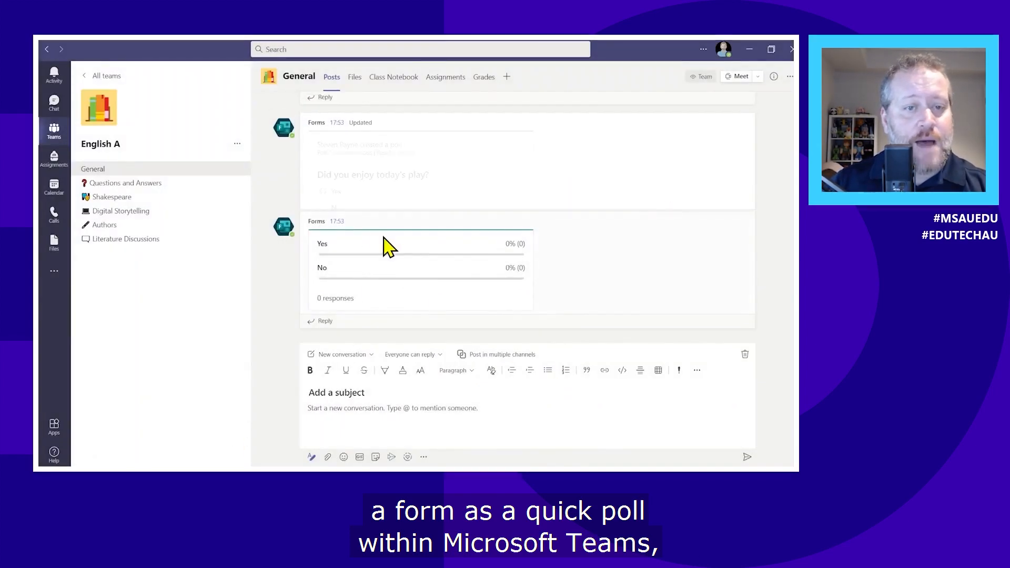
# Submit a Yes vote on the posted "Did you enjoy today's play?" poll
pyautogui.scroll(3, 398, 191)
pyautogui.scroll(-1, 405, 211)
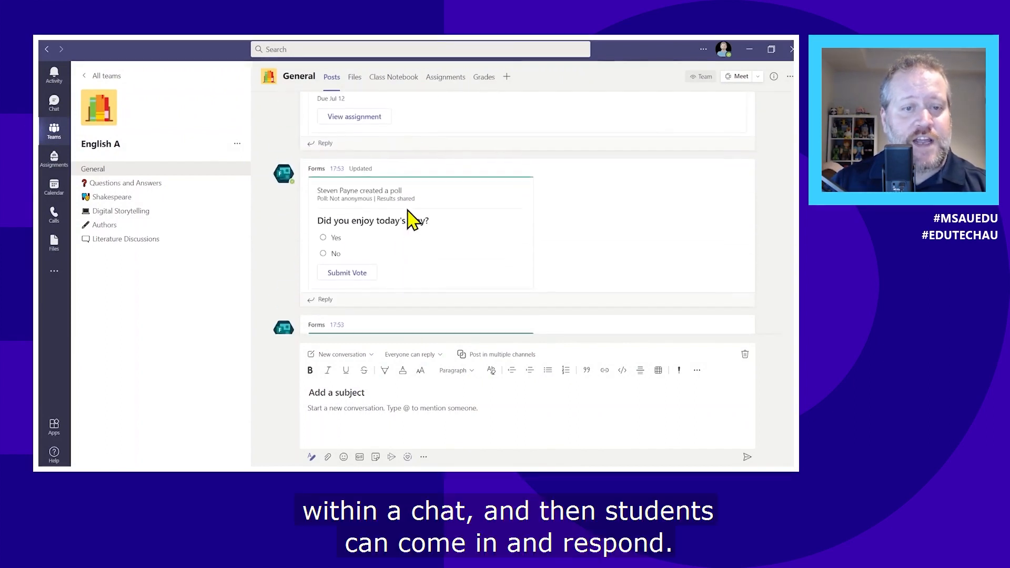
pyautogui.click(322, 234)
pyautogui.click(348, 268)
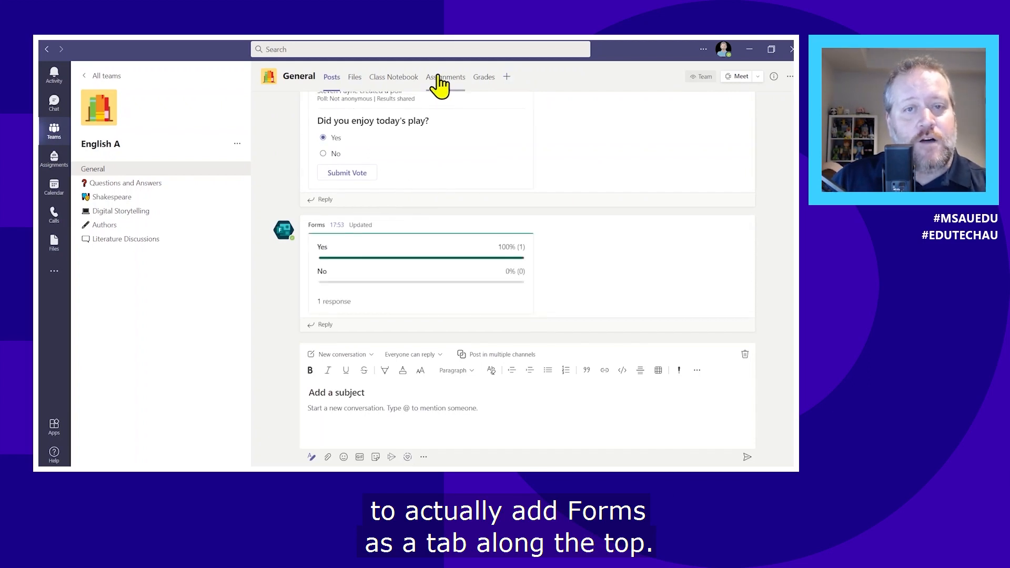
# Look at the options for adding Forms as a channel tab, both an existing form and a new shared form, without adding one
pyautogui.click(506, 76)
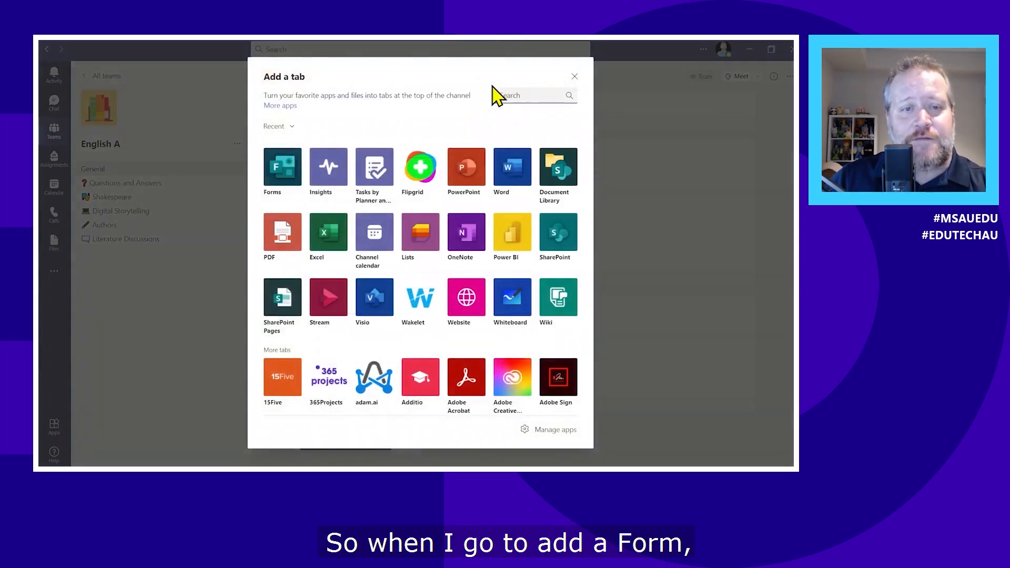
pyautogui.moveTo(278, 170); pyautogui.dragTo(379, 115)
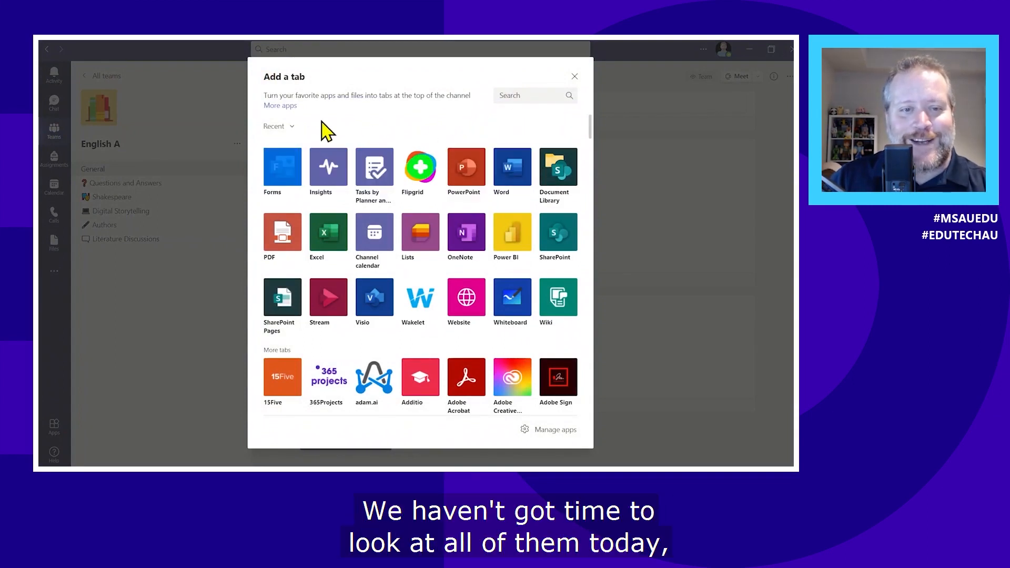
pyautogui.click(291, 172)
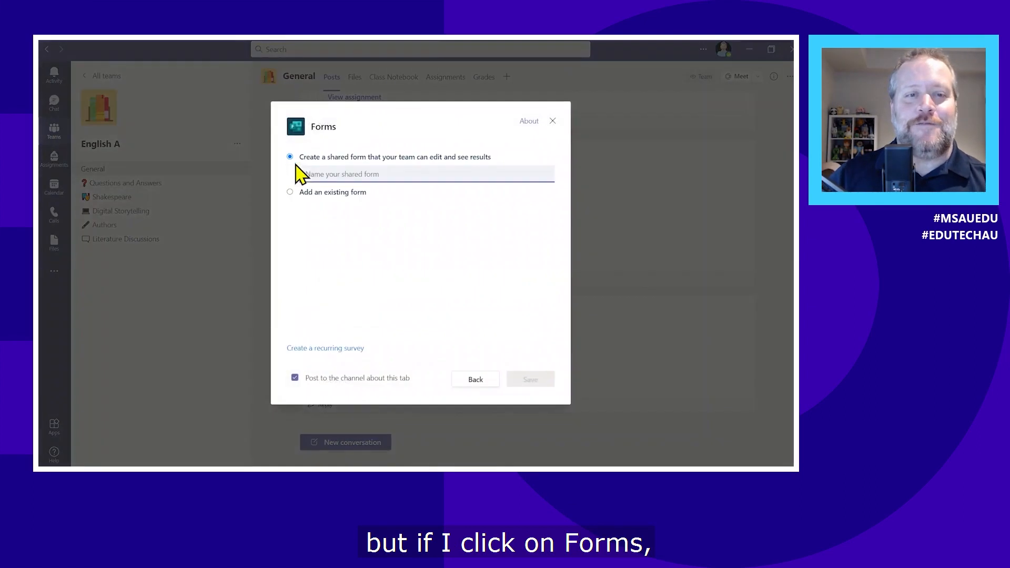
pyautogui.click(290, 193)
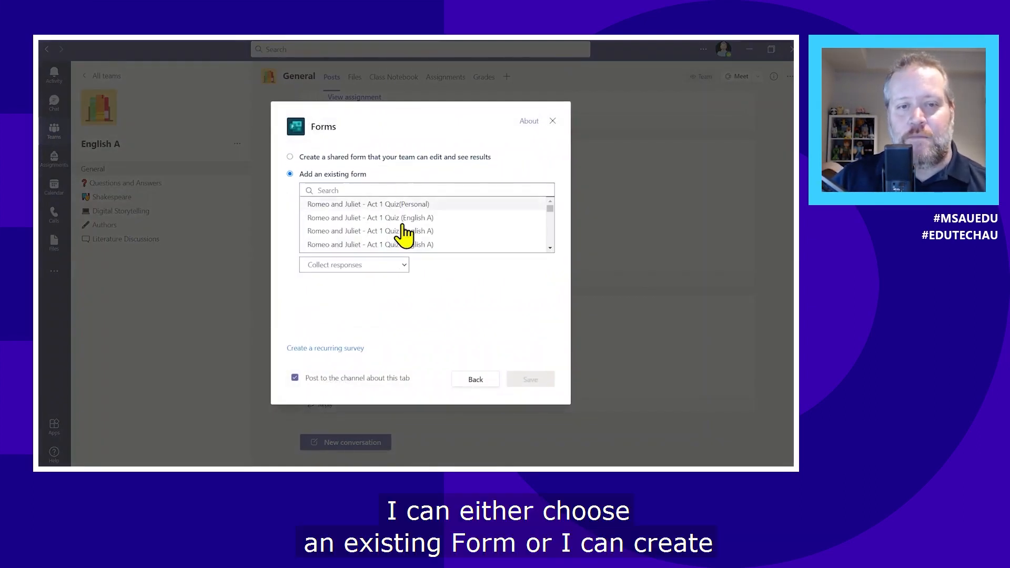
pyautogui.click(290, 158)
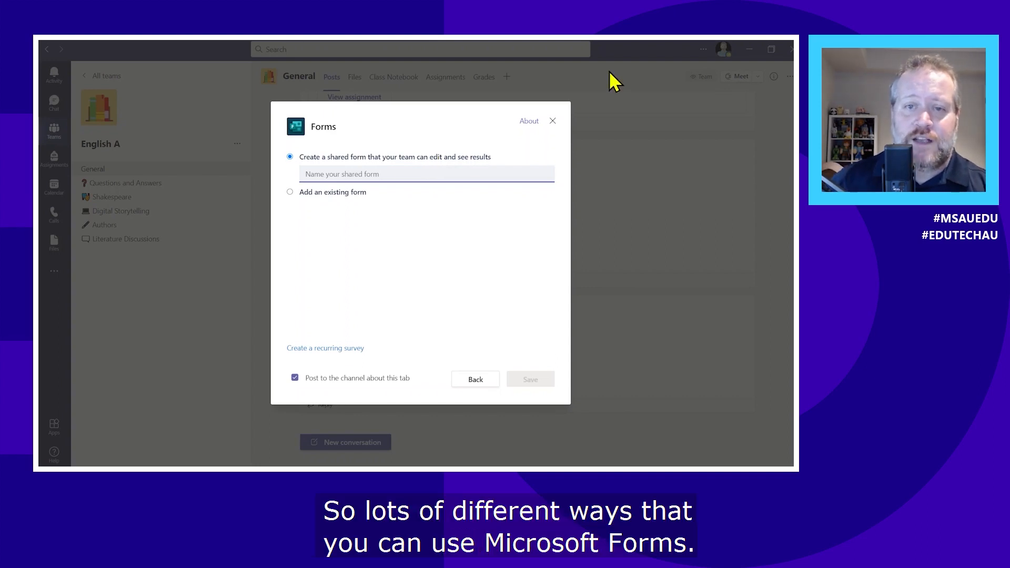
pyautogui.click(552, 122)
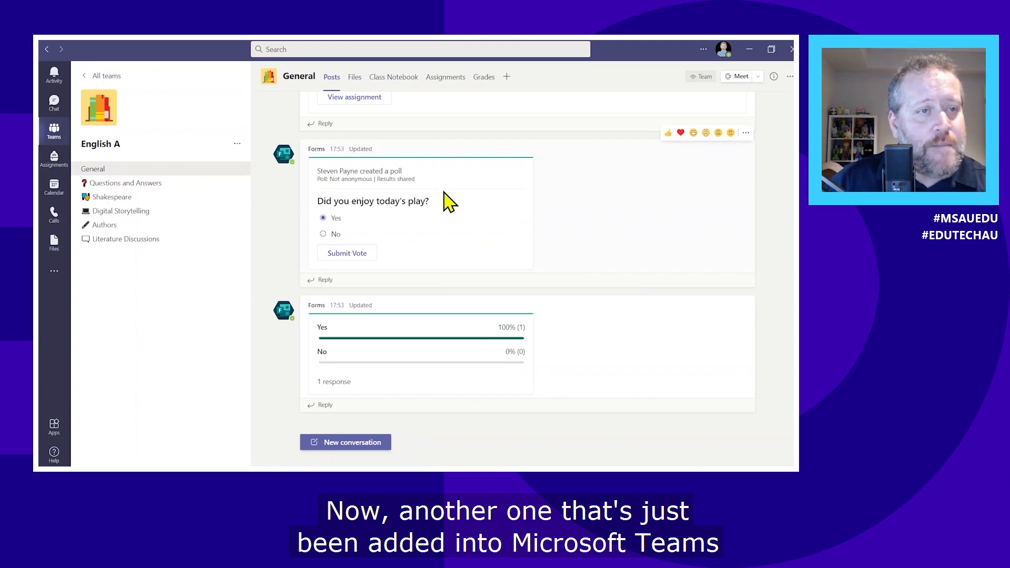
# Start a Reflect check-in from a new channel conversation, adding Reflect to the team
pyautogui.click(358, 446)
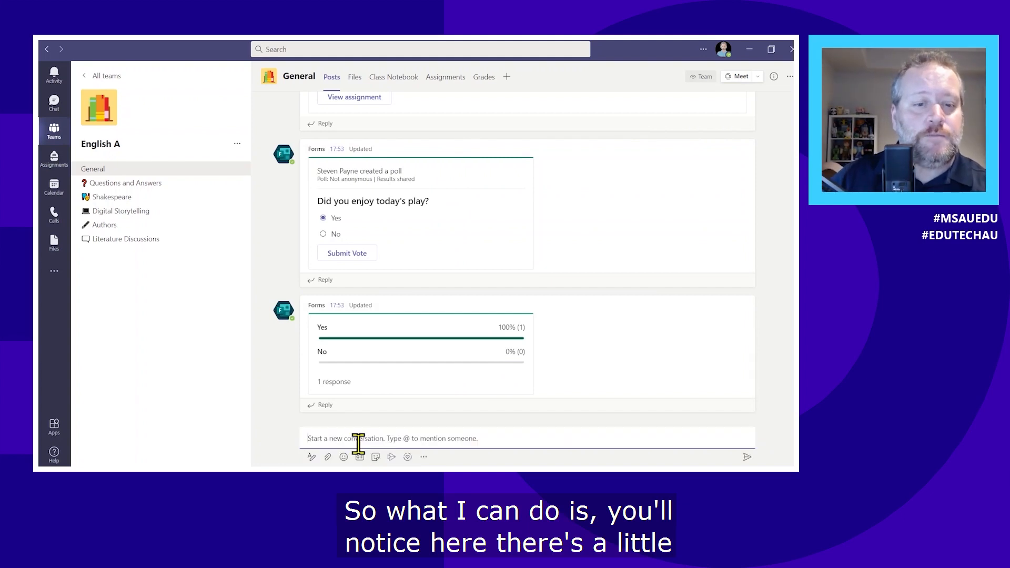
pyautogui.click(408, 457)
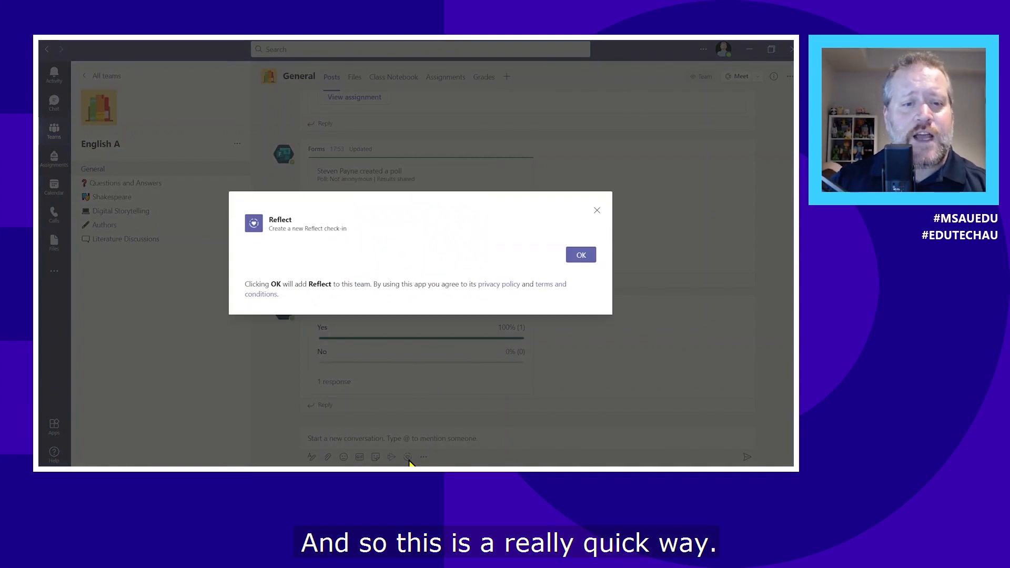
pyautogui.click(580, 256)
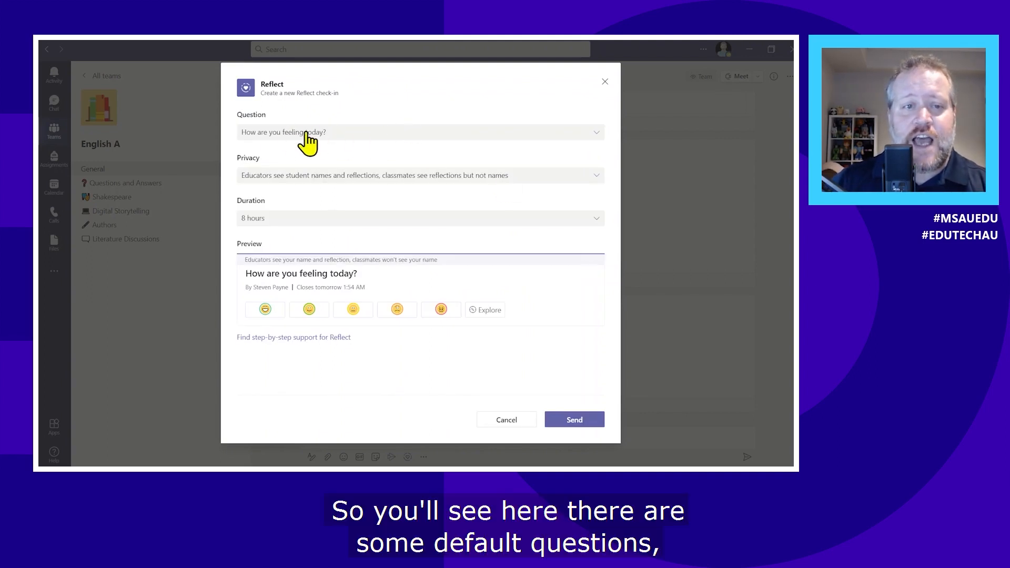
# Review the check-in's question and privacy choices, keep "How are you feeling today?" and the 8-hour duration, and send it
pyautogui.click(597, 133)
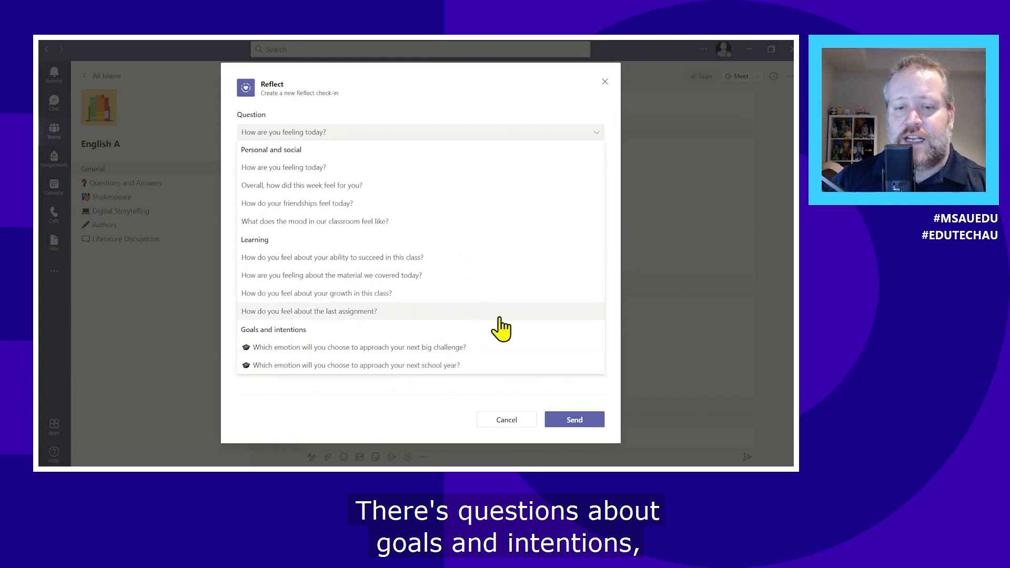
pyautogui.click(593, 138)
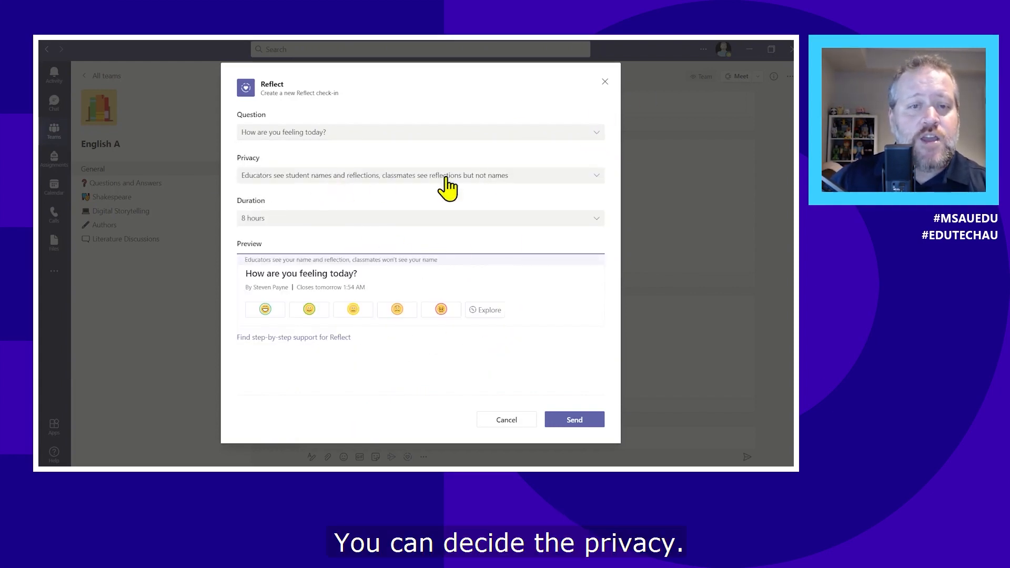
pyautogui.click(555, 178)
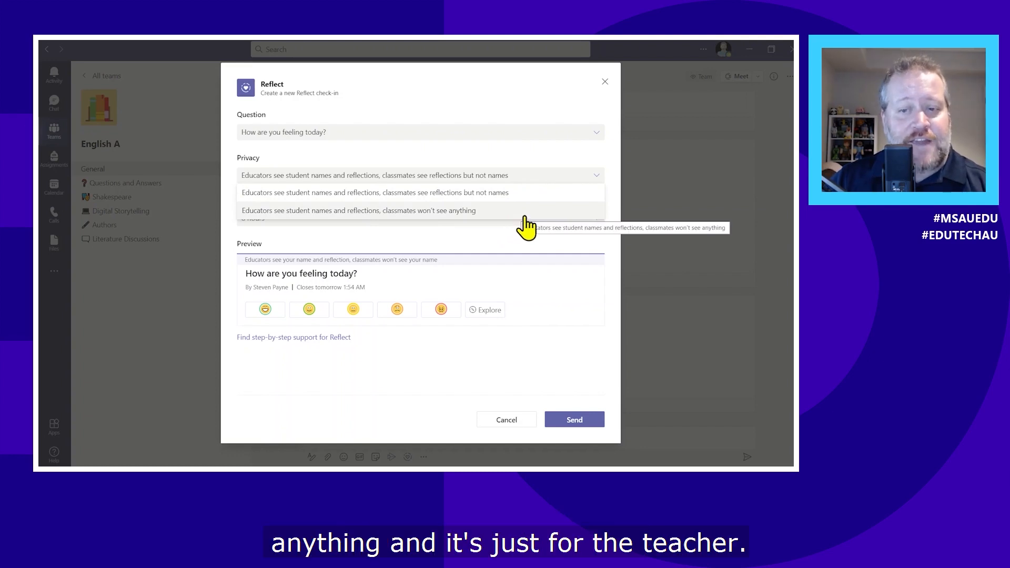
pyautogui.click(536, 237)
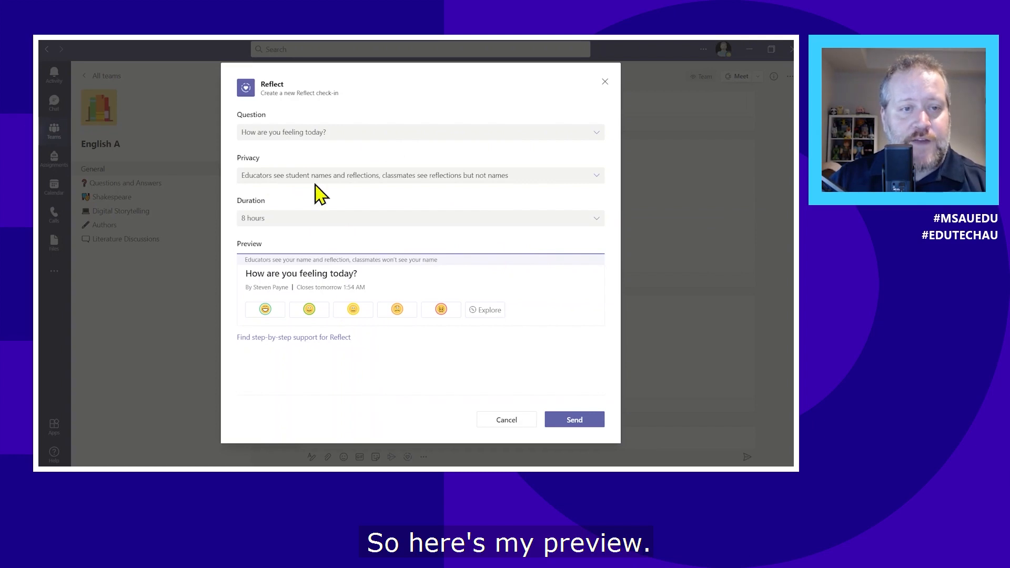
pyautogui.click(575, 426)
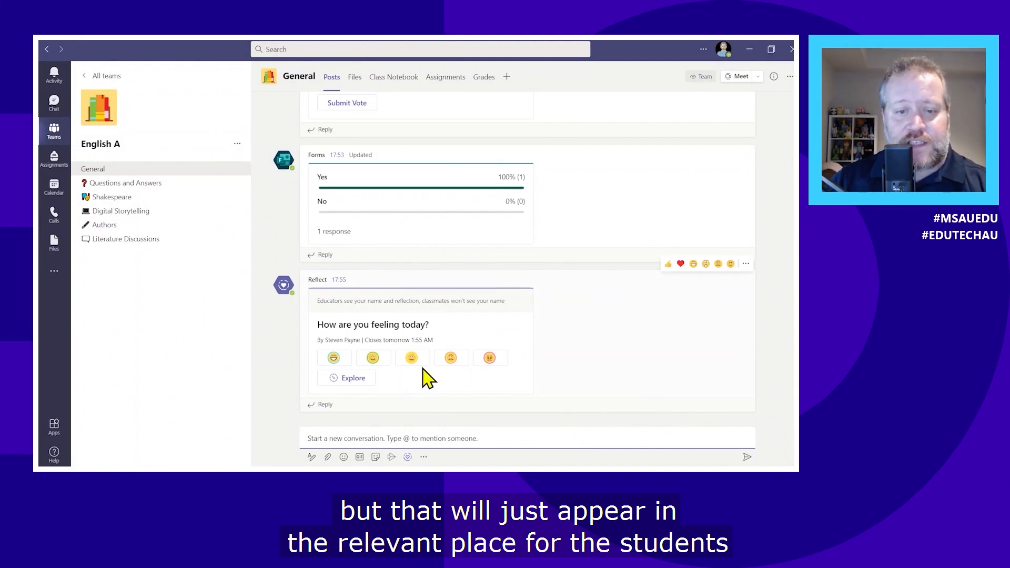
# Review the responses to the Reflect check-in and the English A grades overview
pyautogui.click(373, 357)
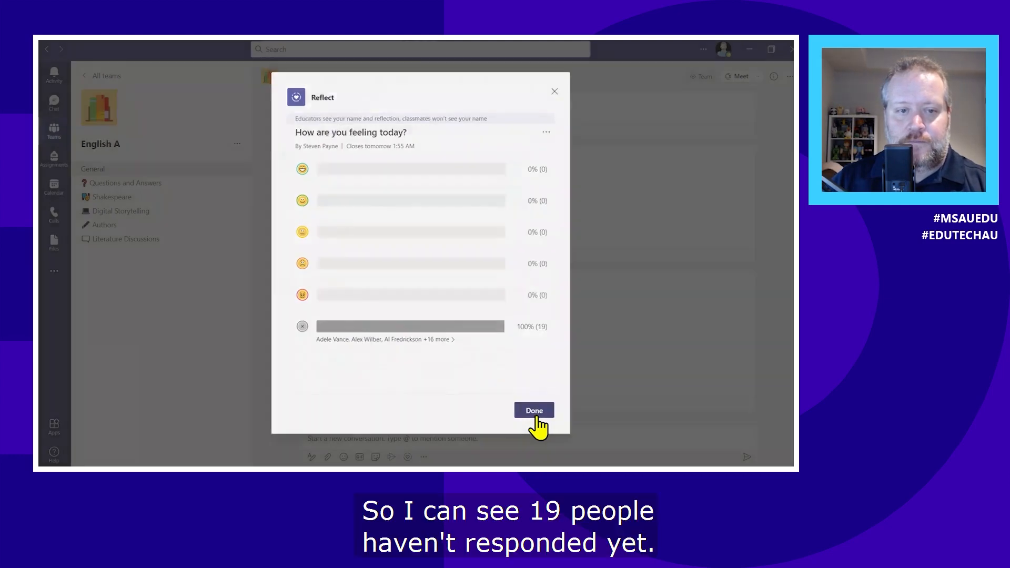
pyautogui.click(536, 416)
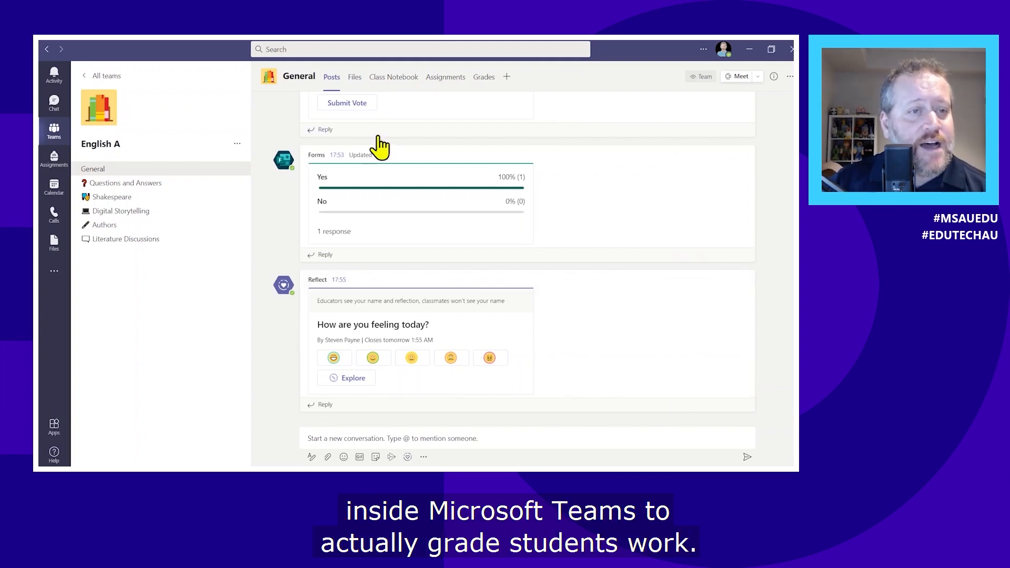
pyautogui.click(484, 82)
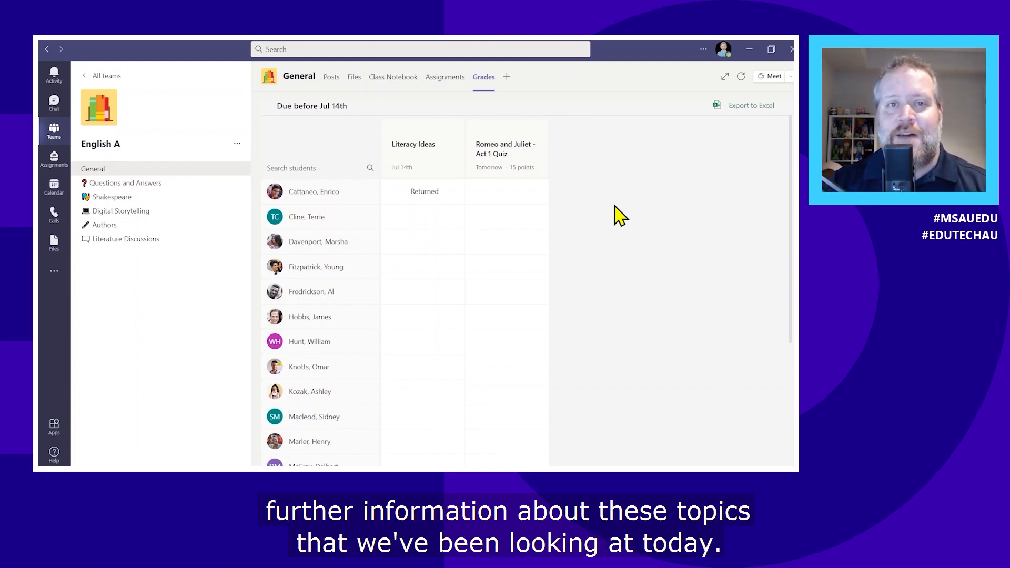
# Switch to the PowerPoint slide show and advance to the Next Steps slide
pyautogui.press('super+Tab')
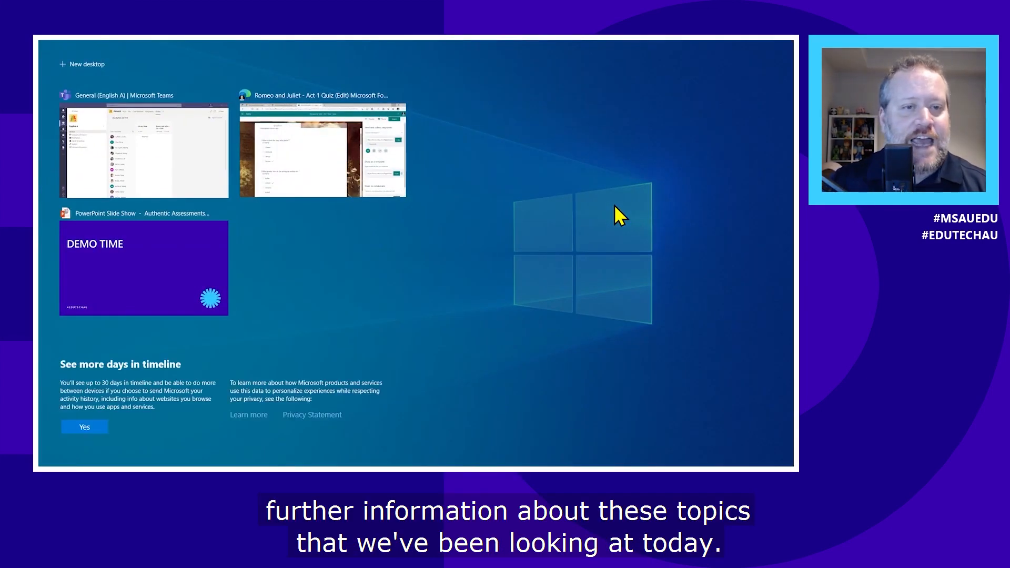
pyautogui.click(155, 271)
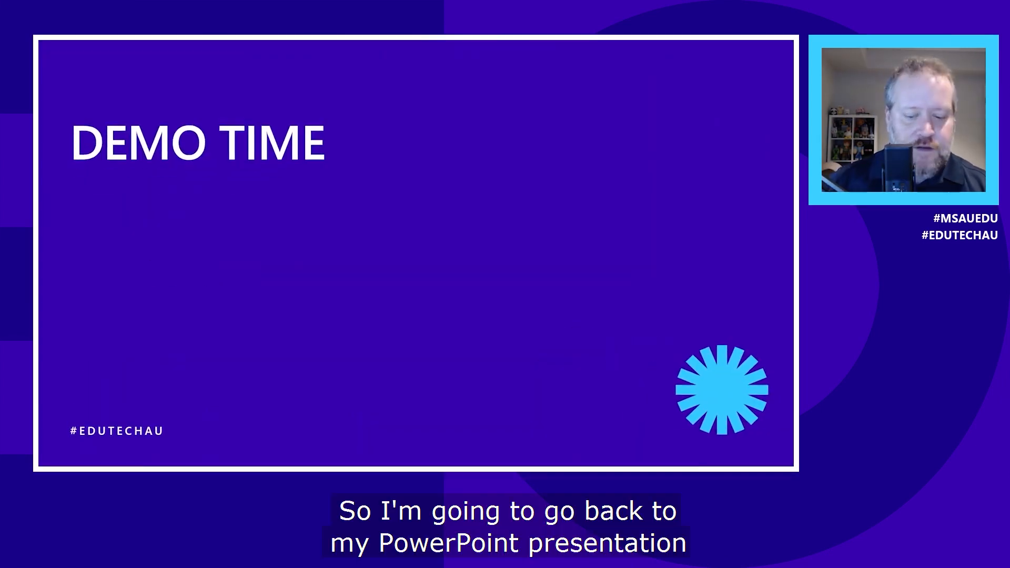
pyautogui.press('Right')
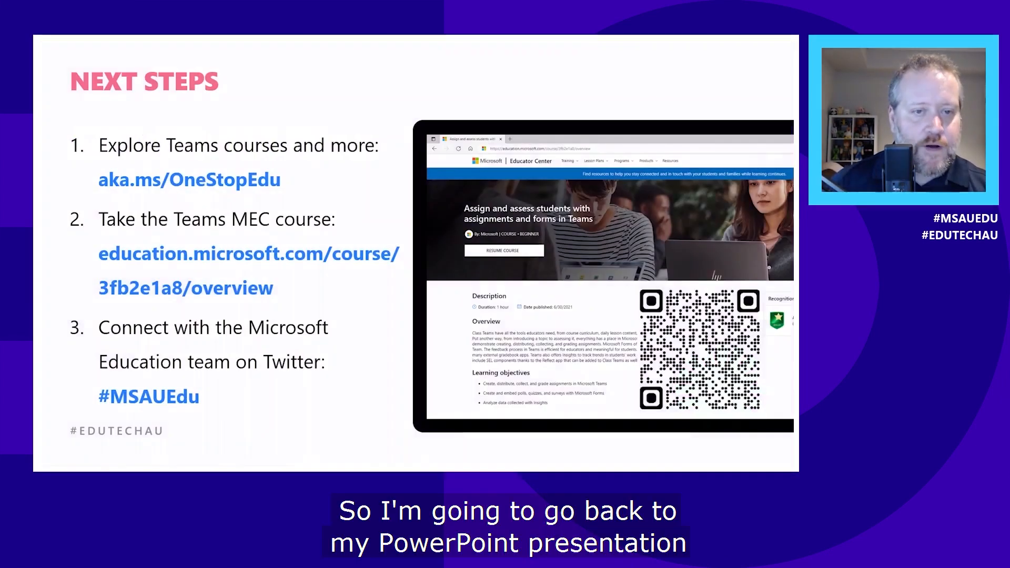